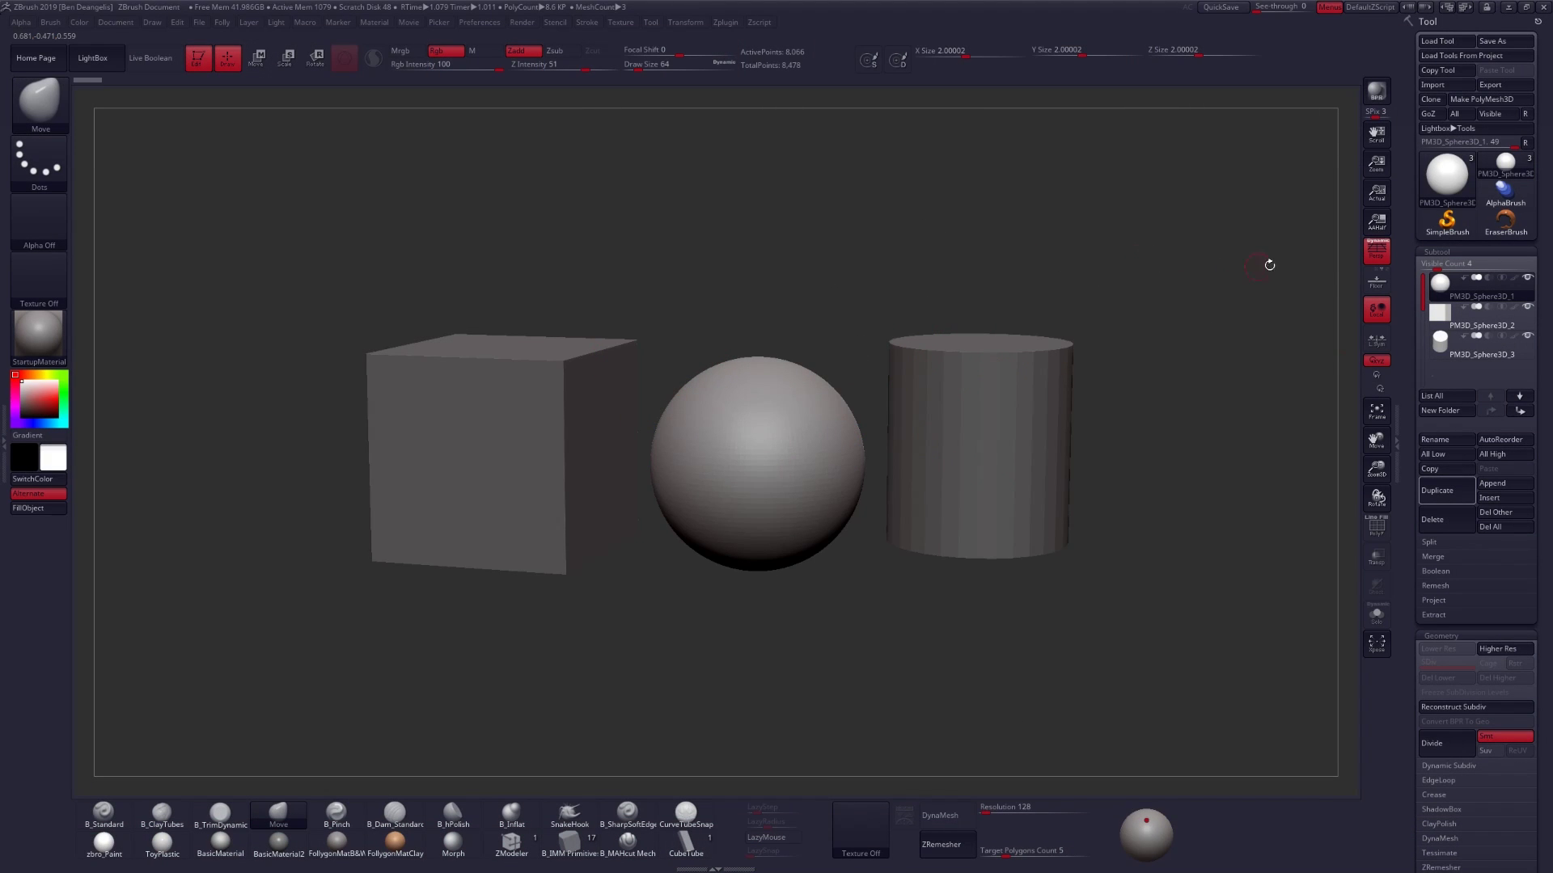
Turn on the floor grid and dock the Render palette in the empty side tray
left_click(1376, 279)
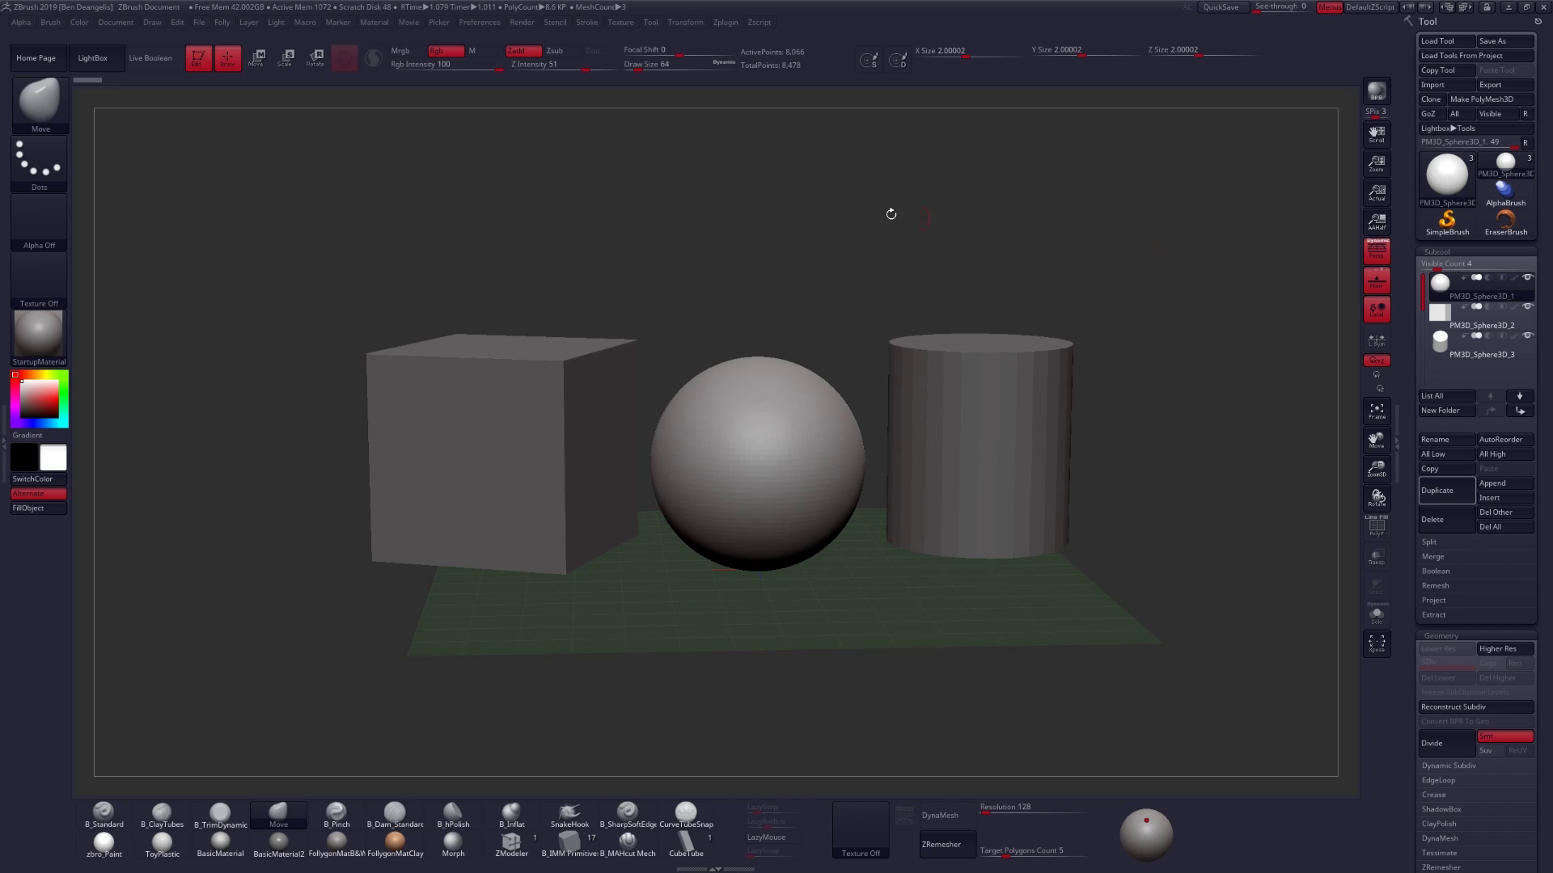
left_click(4, 341)
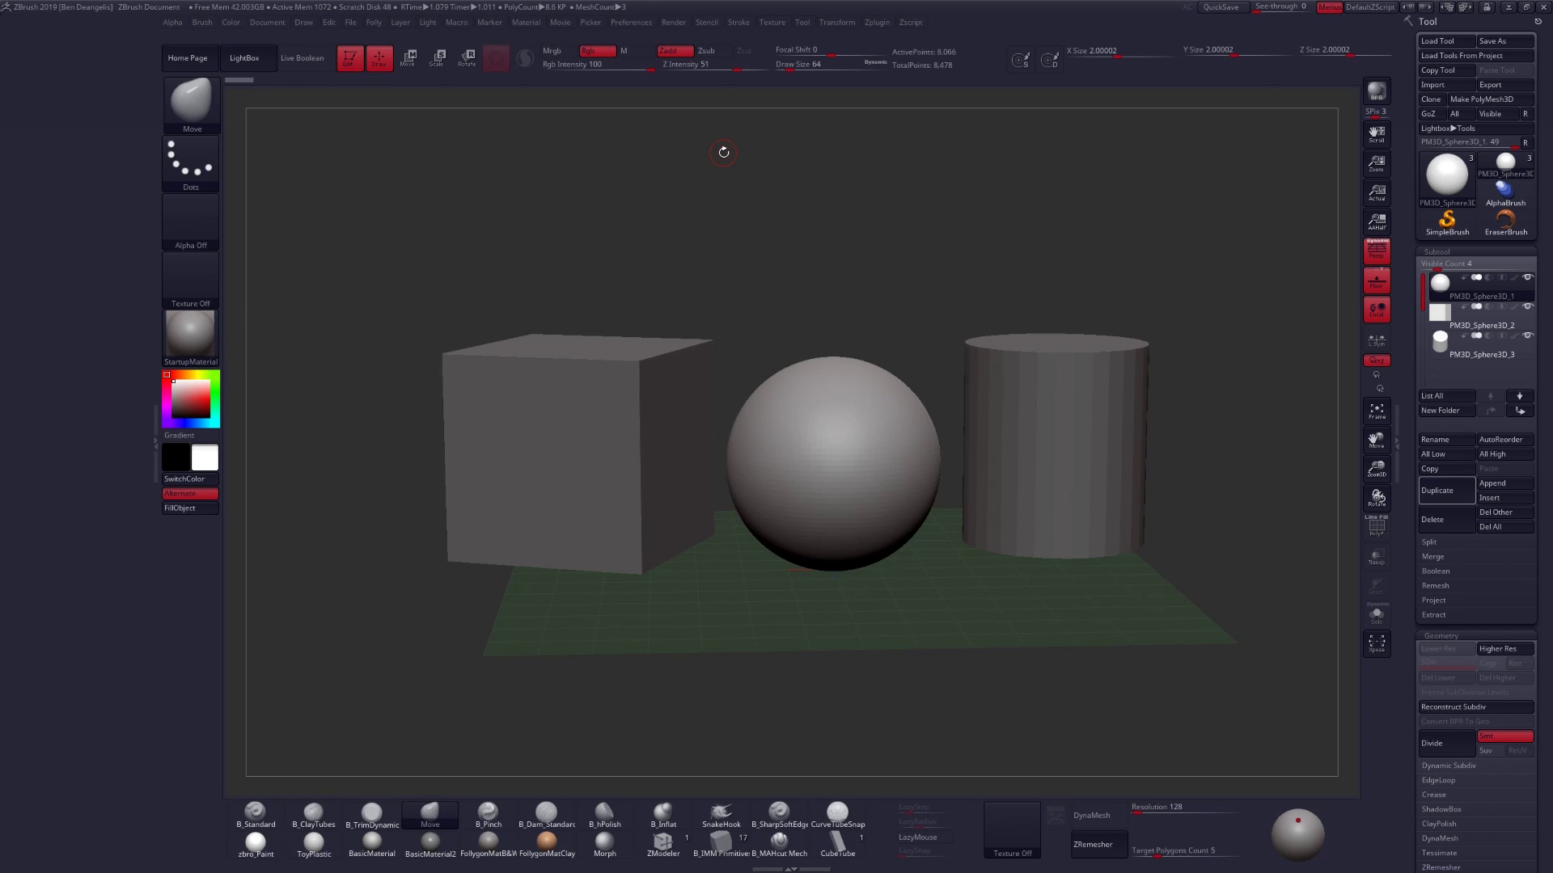
left_click(674, 22)
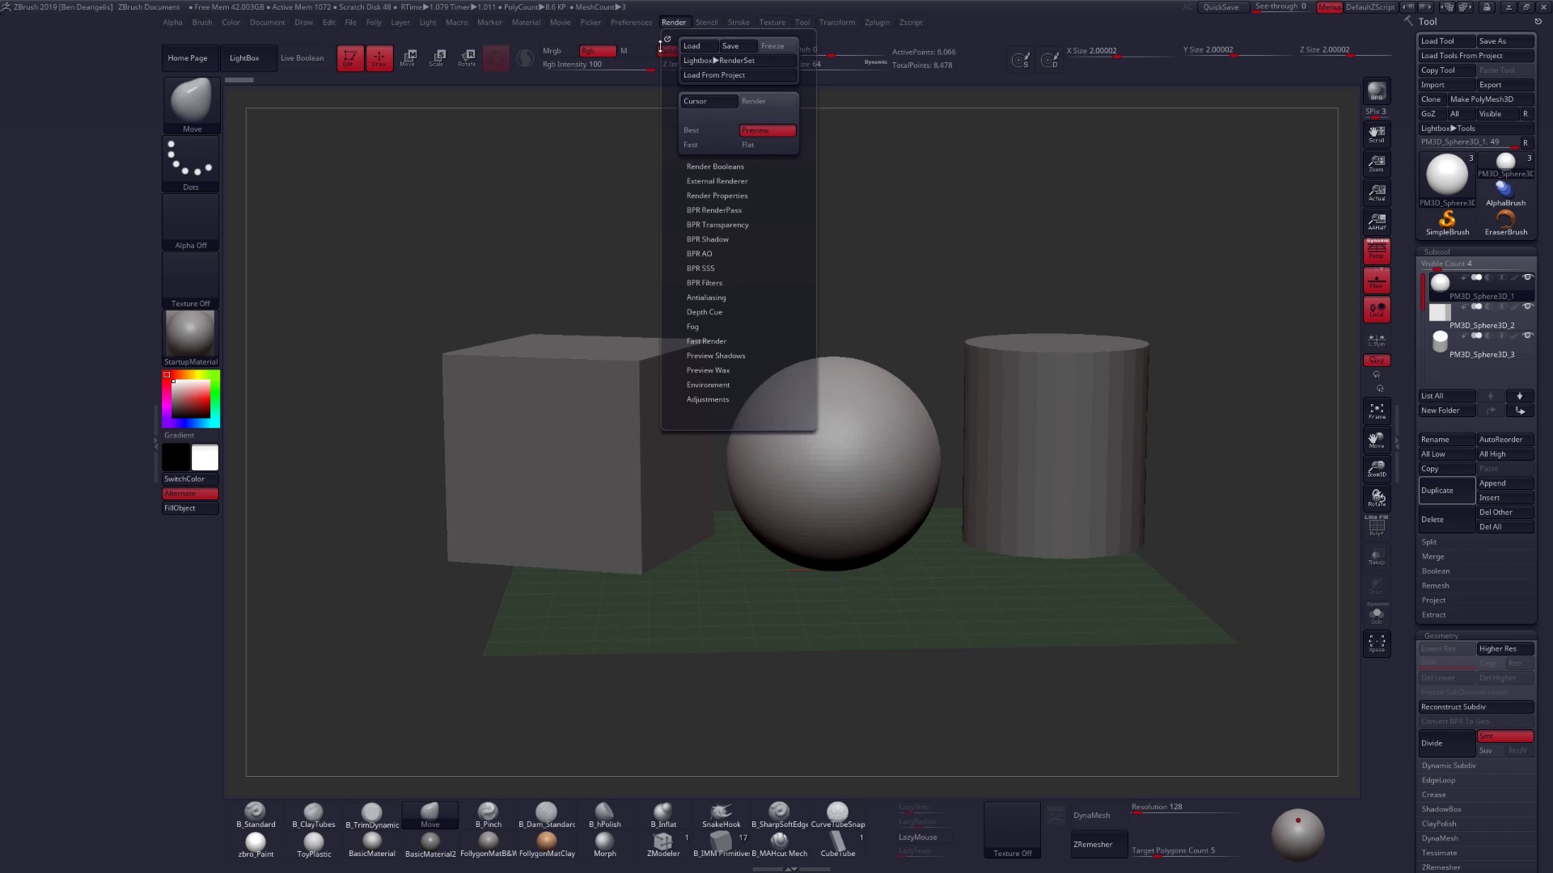
left_click_drag(666, 40, 73, 65)
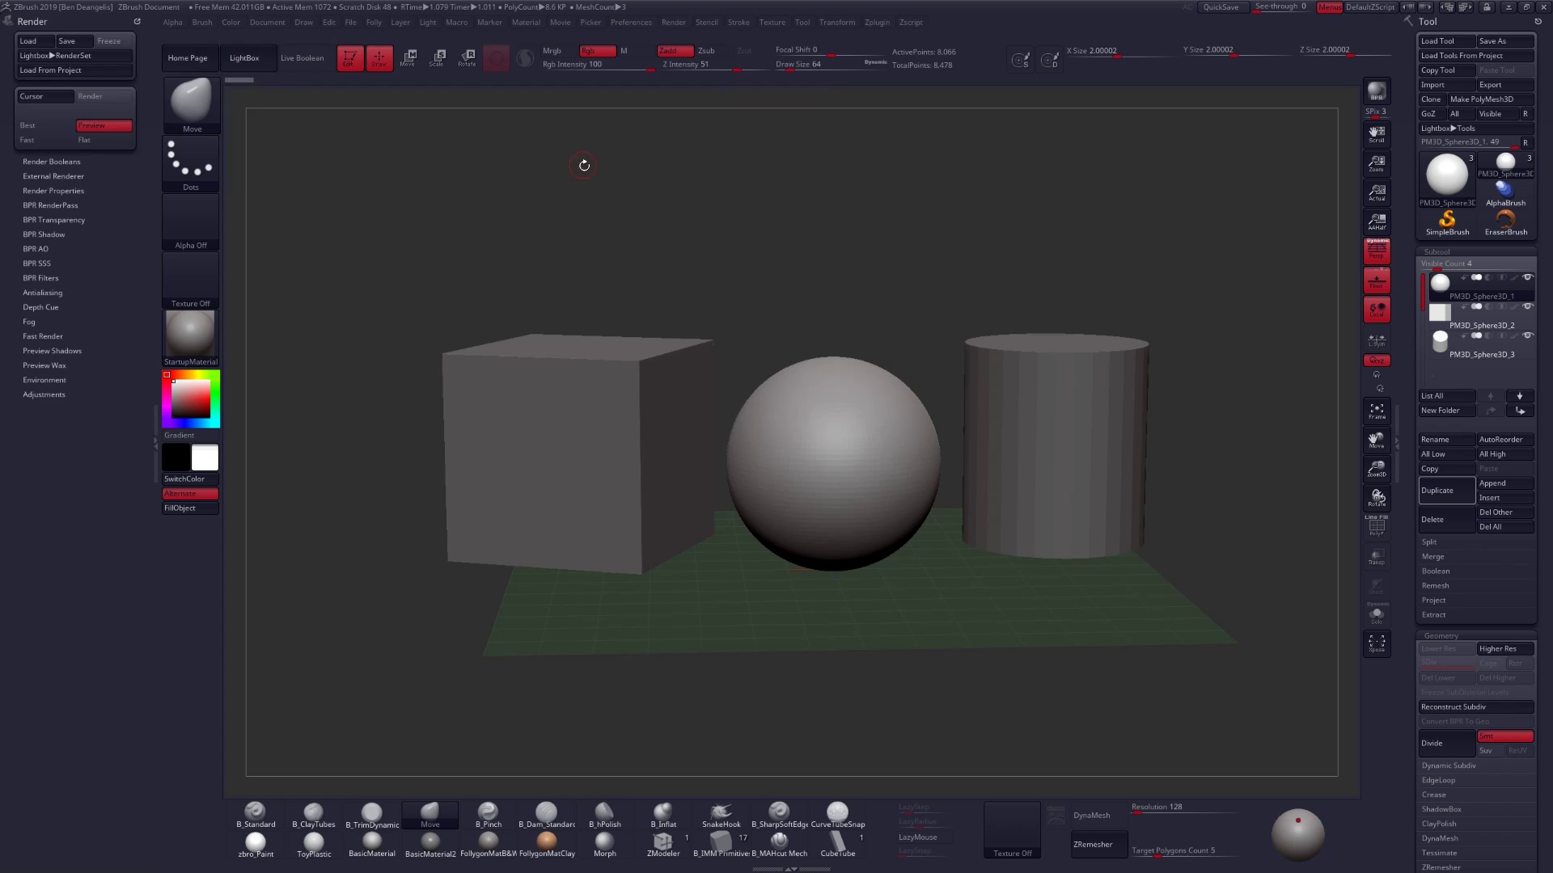
Render the three primitives with BPR and apply the B&W Anime01 filter preset from LightBox
left_click(1376, 91)
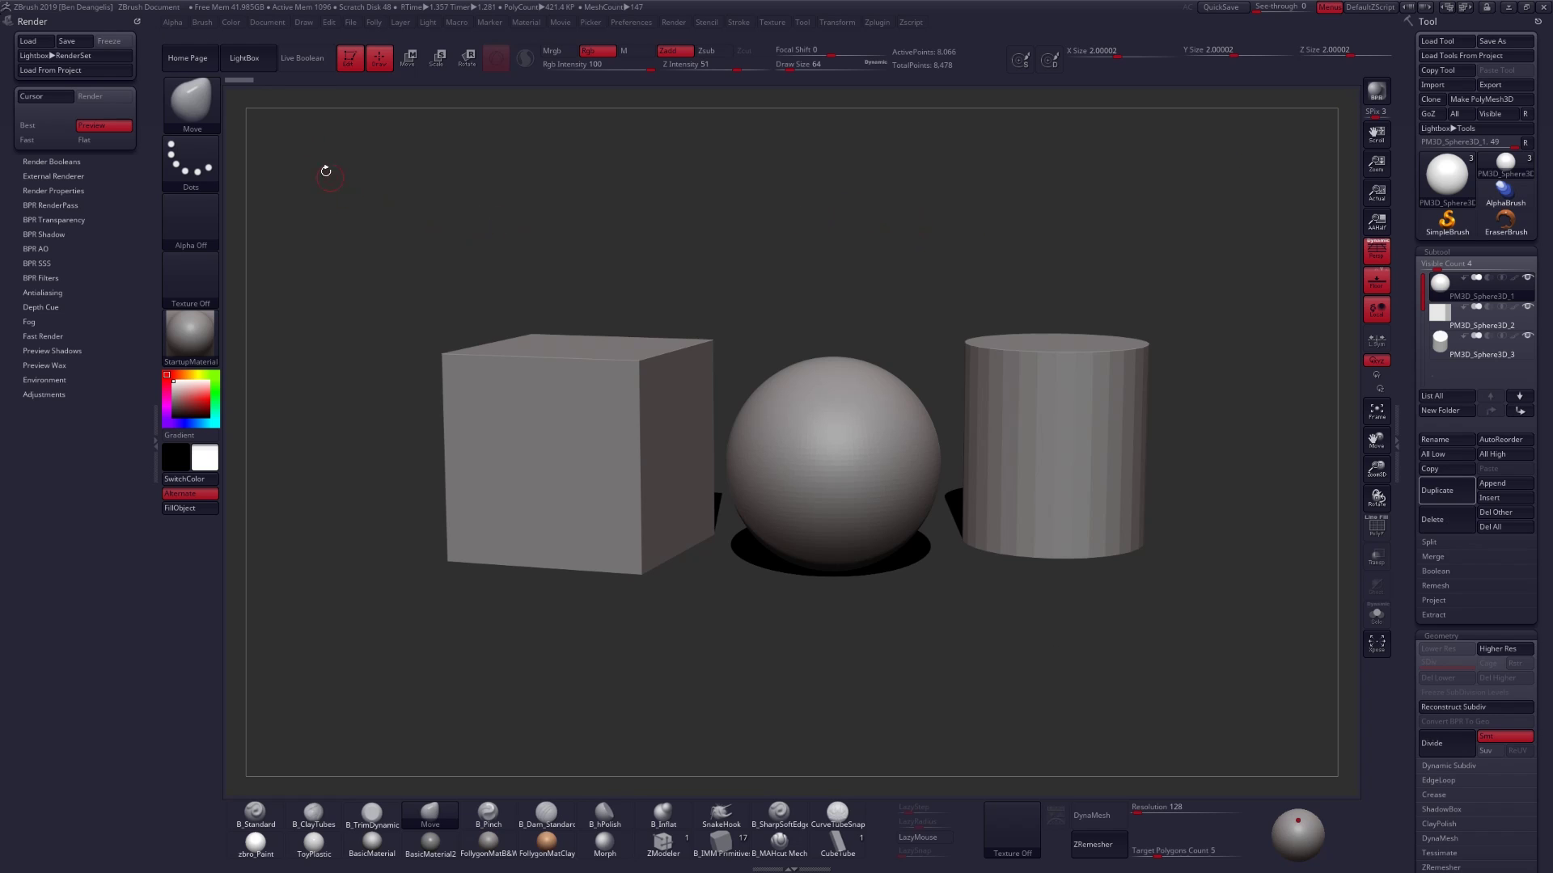
left_click(257, 58)
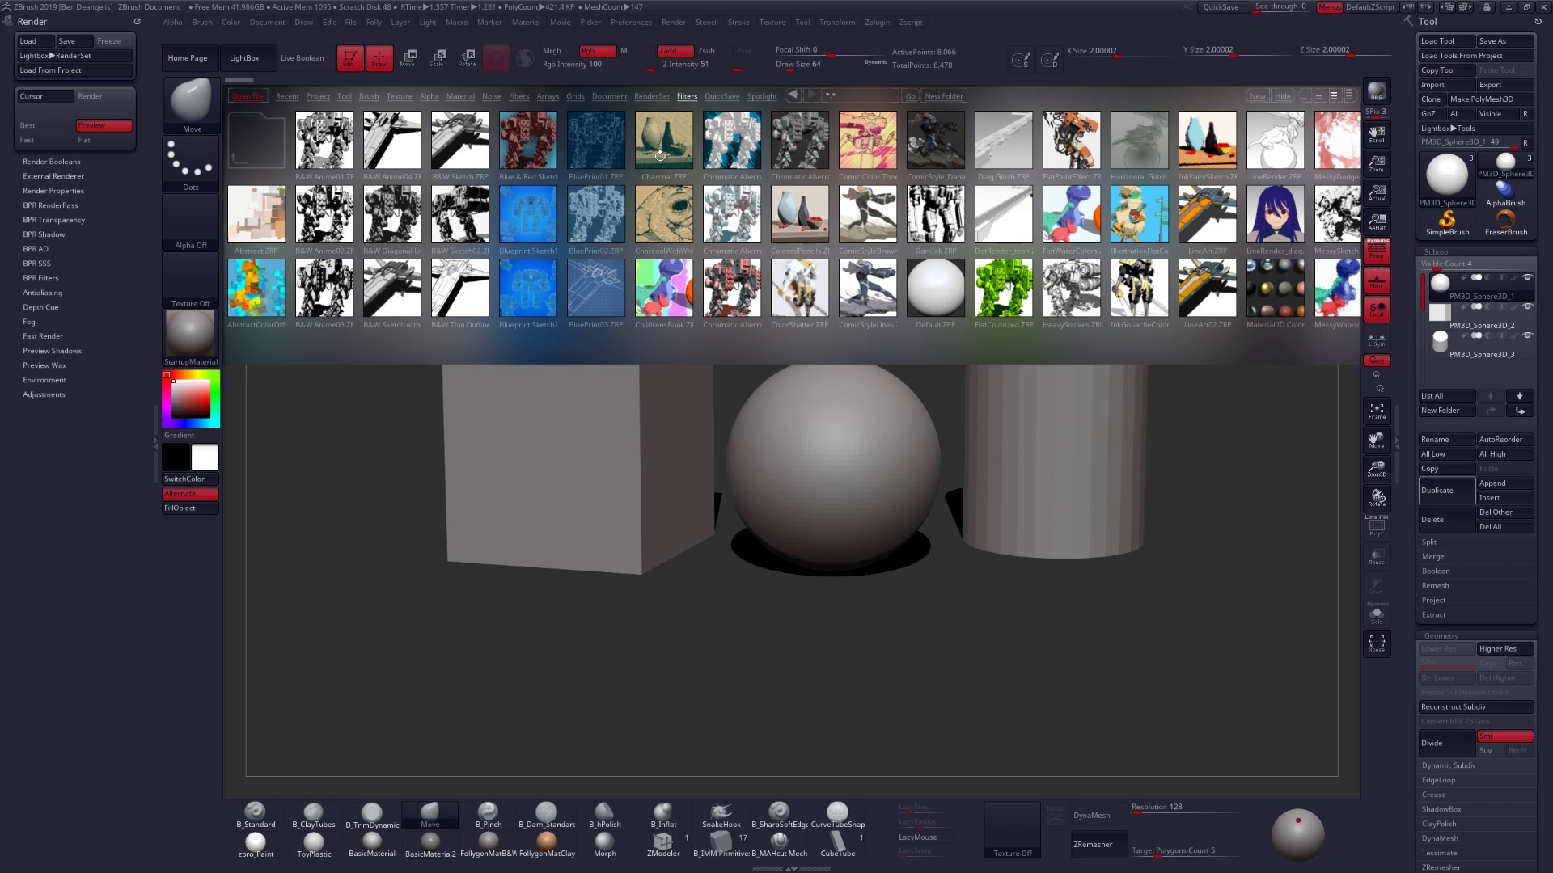
double_click(323, 142)
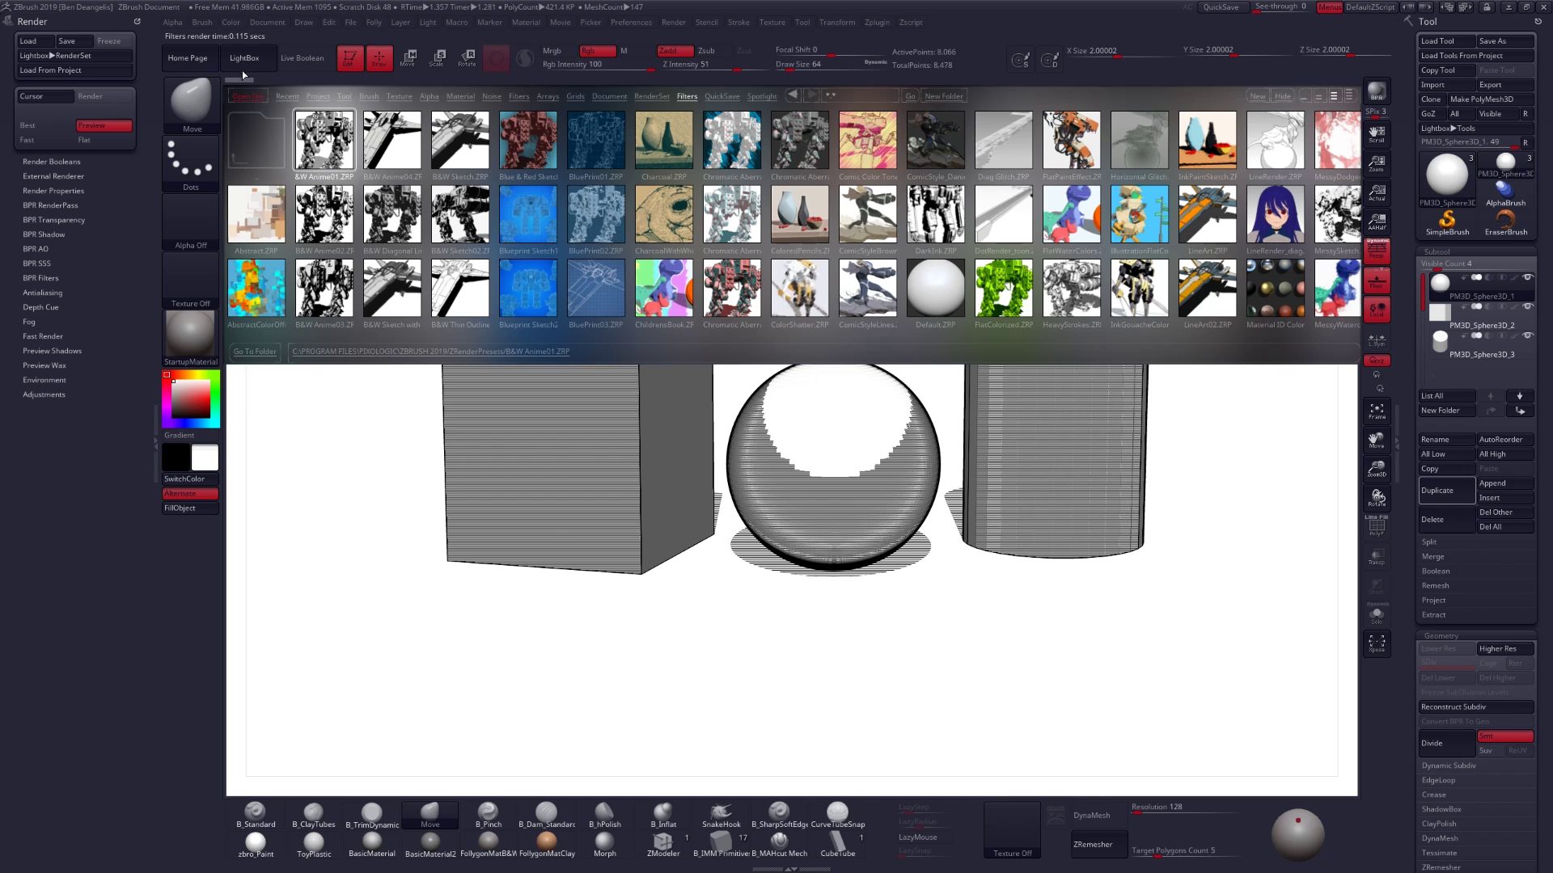
left_click(246, 61)
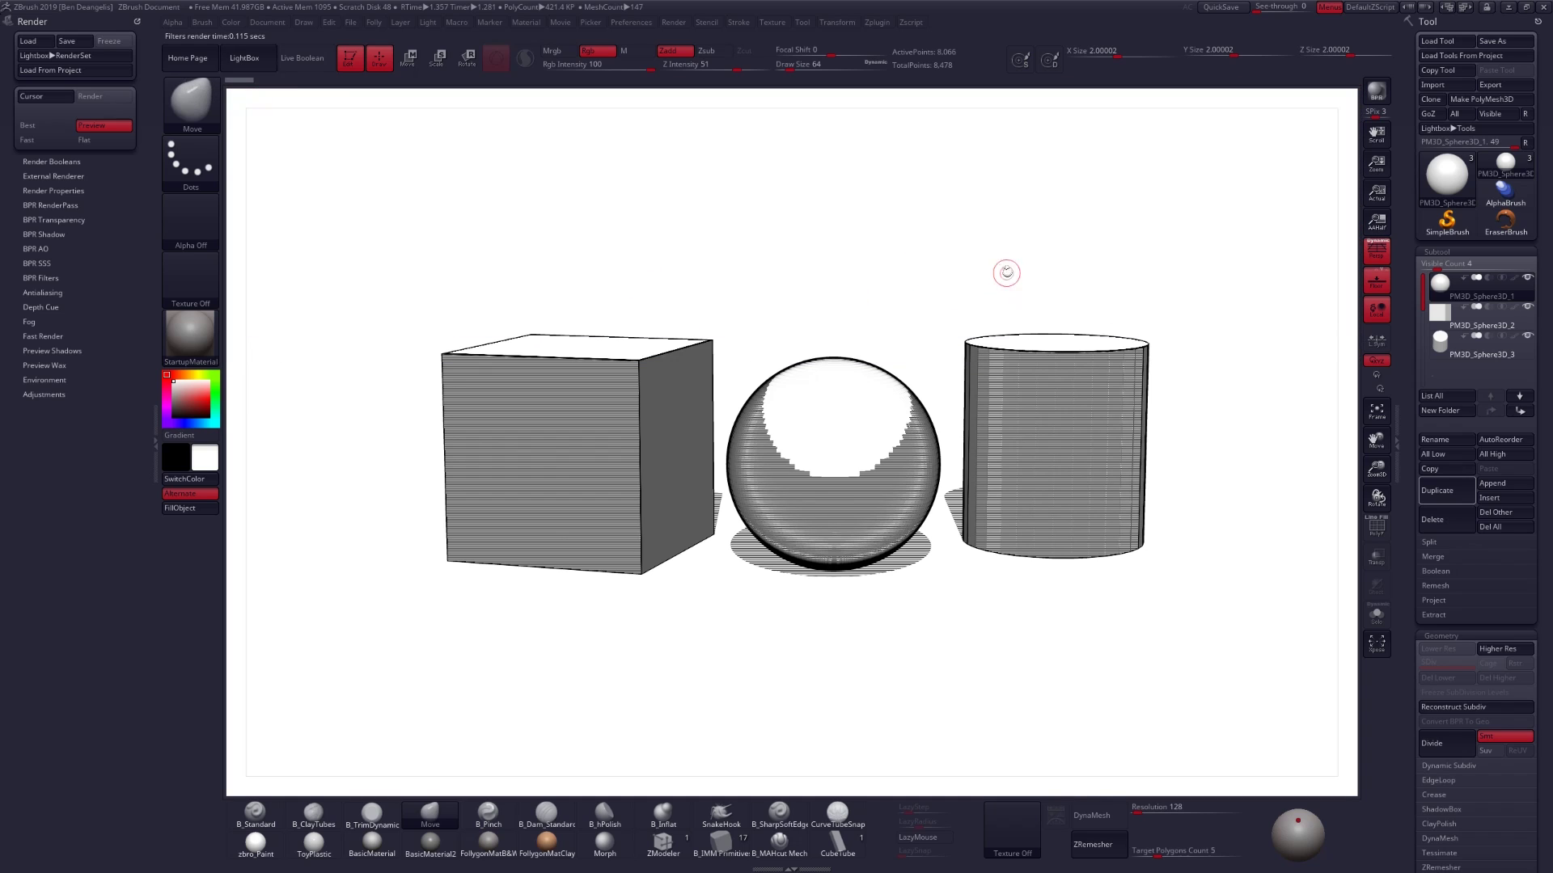
Try the AbstractColorOffsets filter preset from LightBox on the rendered primitives
left_click(245, 59)
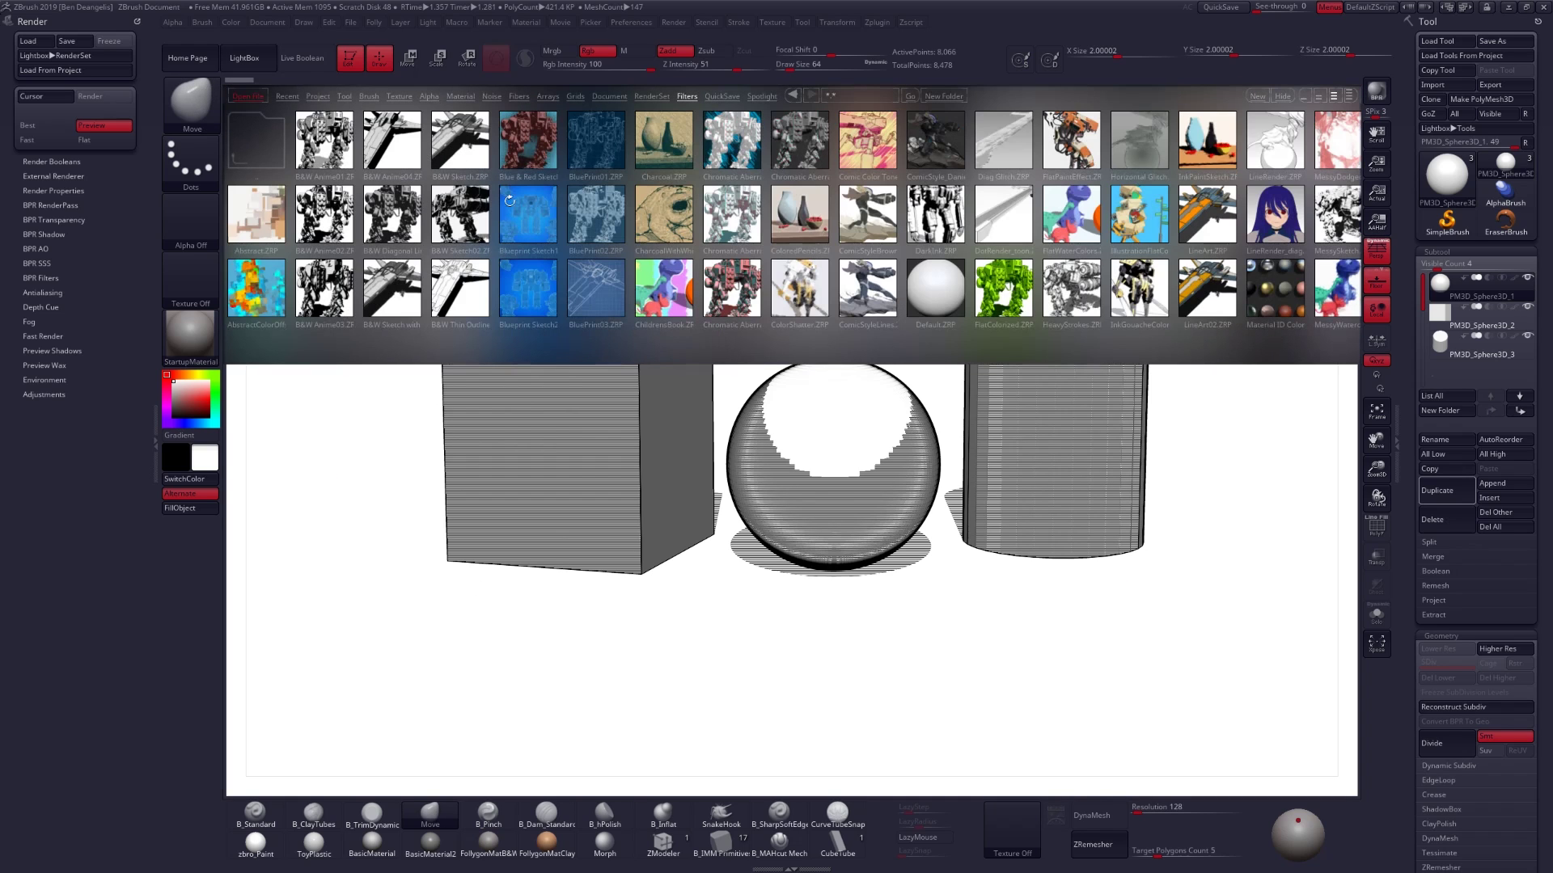
double_click(282, 273)
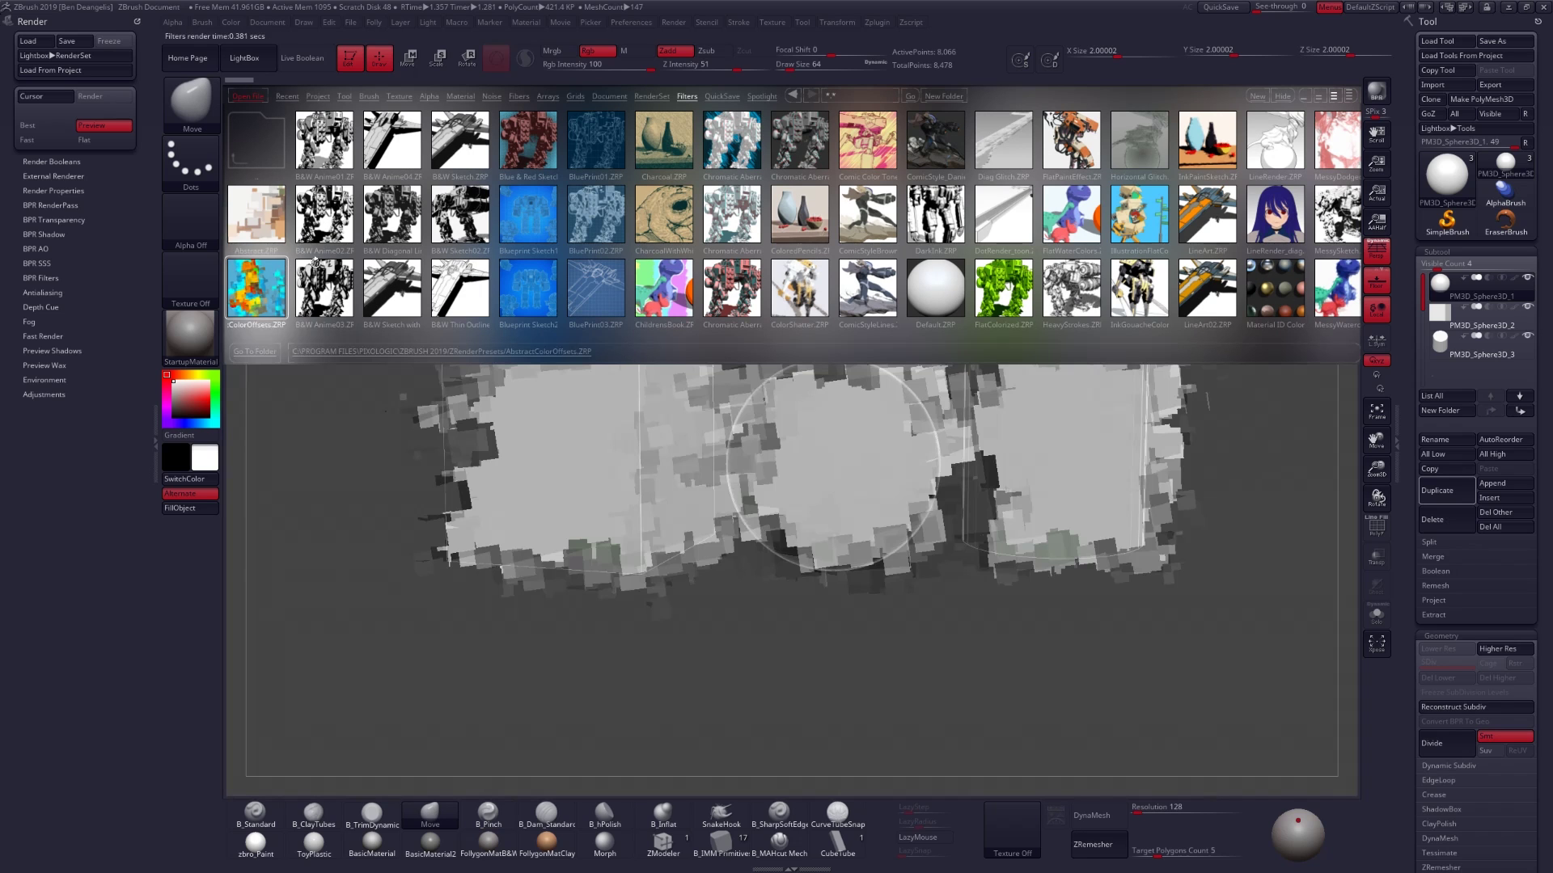
left_click(254, 65)
left_click(252, 63)
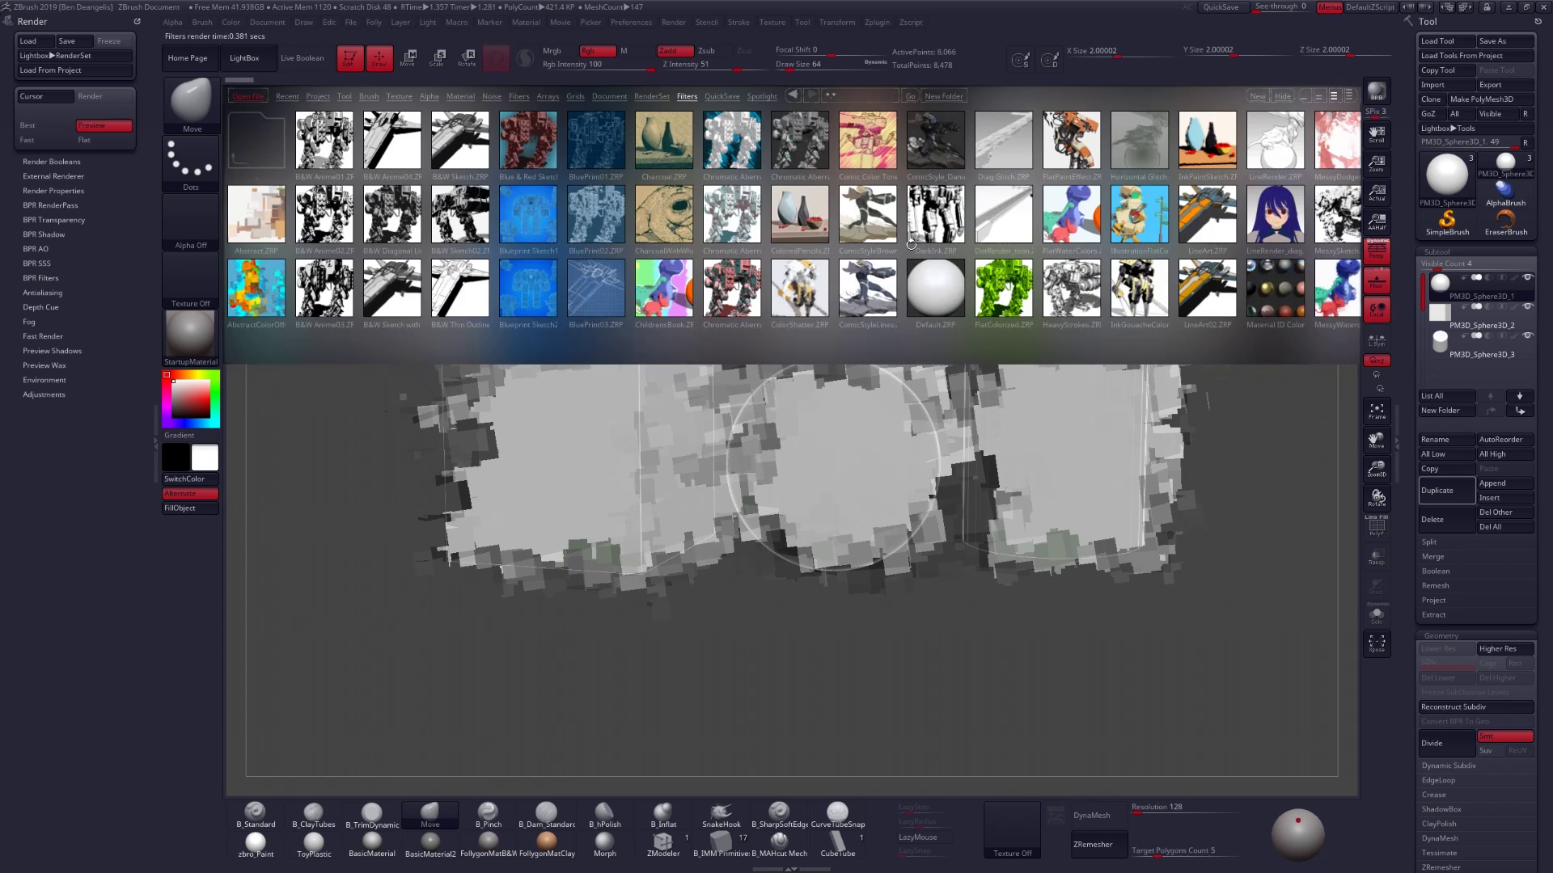
key("comma")
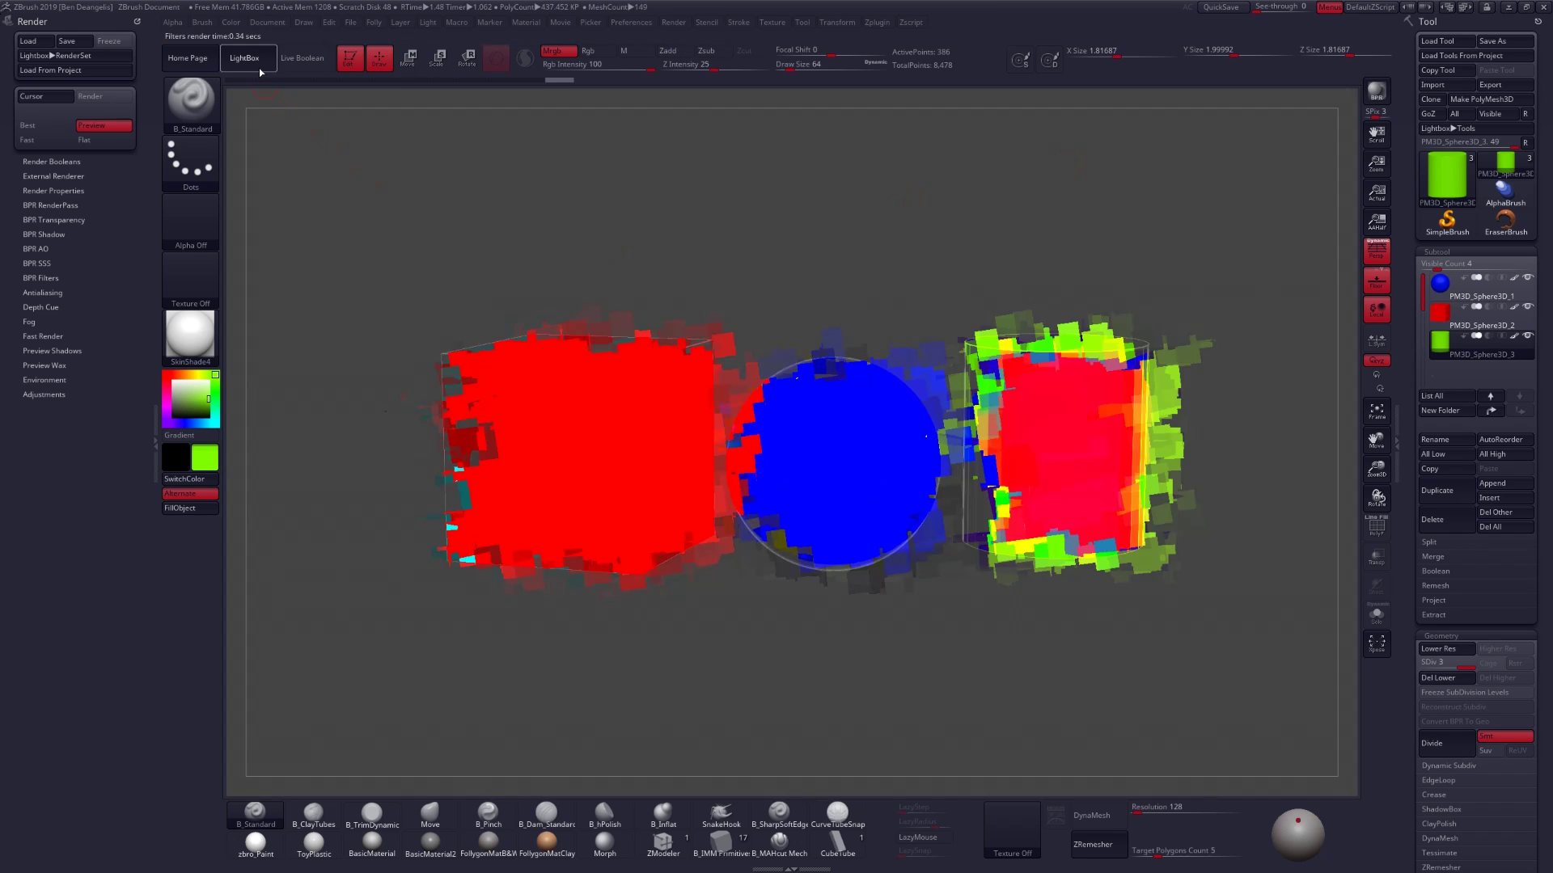
Try the FlatWaterColors filter preset on the coloured primitives, followed by a preset that draws dark outlines
left_click(249, 61)
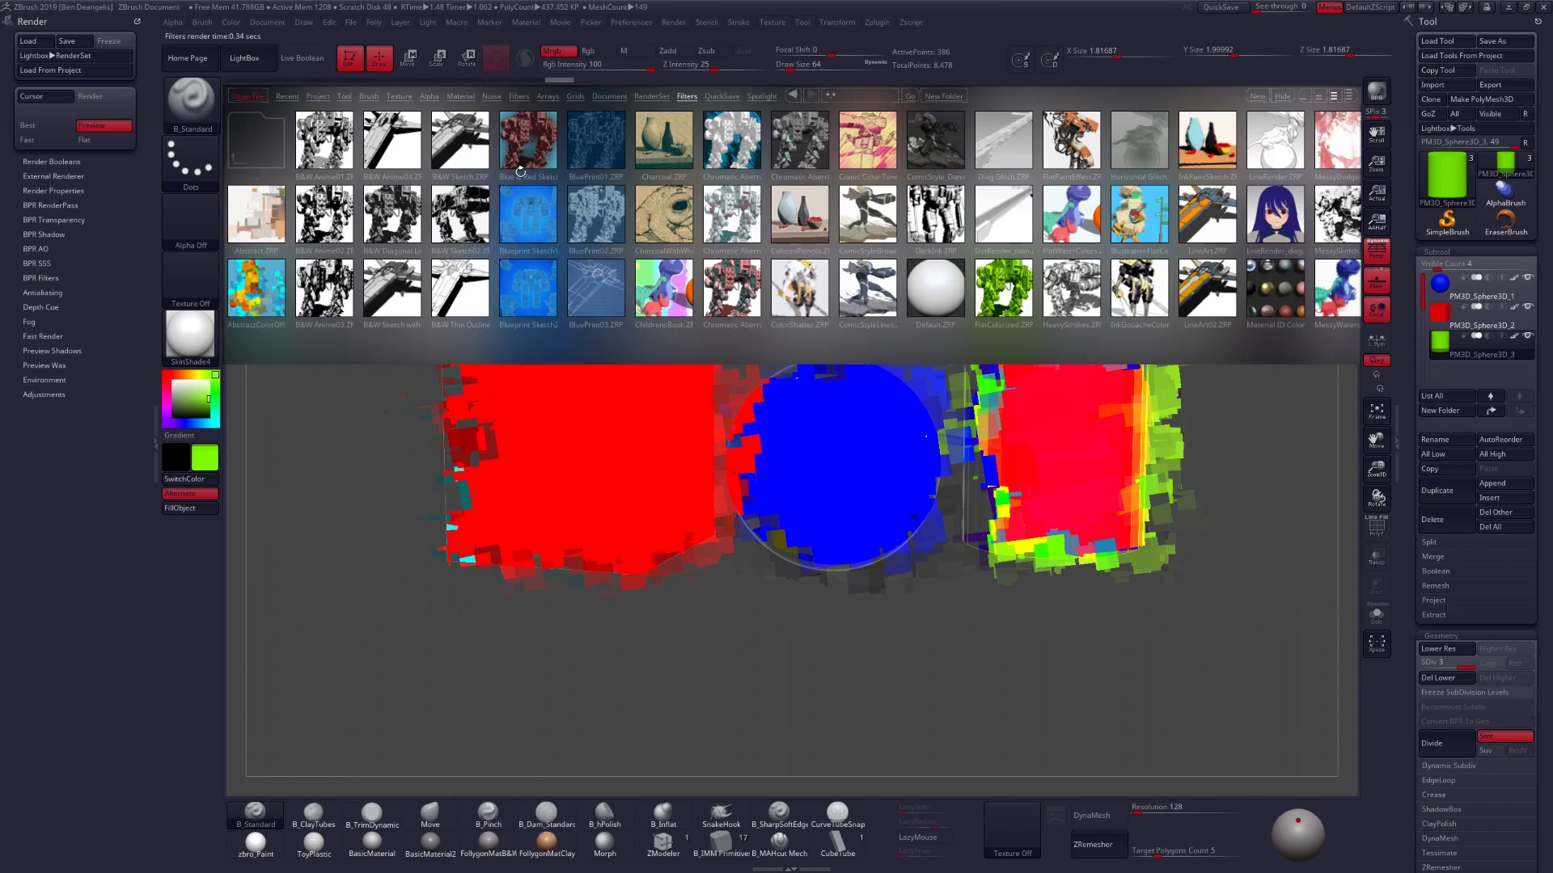
left_click_drag(868, 247, 469, 241)
double_click(649, 215)
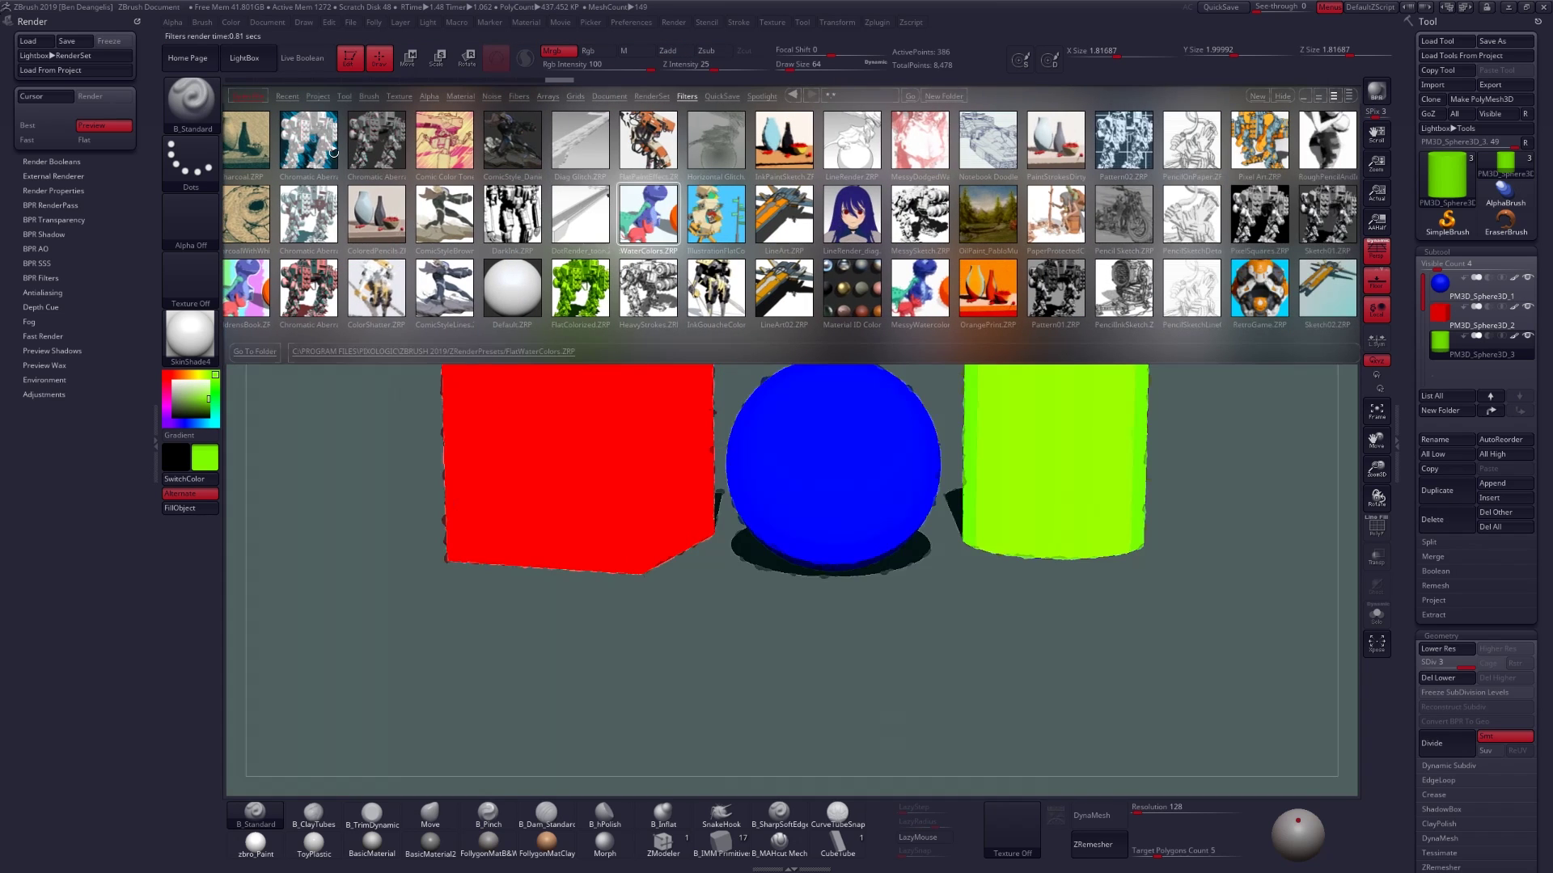
double_click(1069, 295)
key("comma")
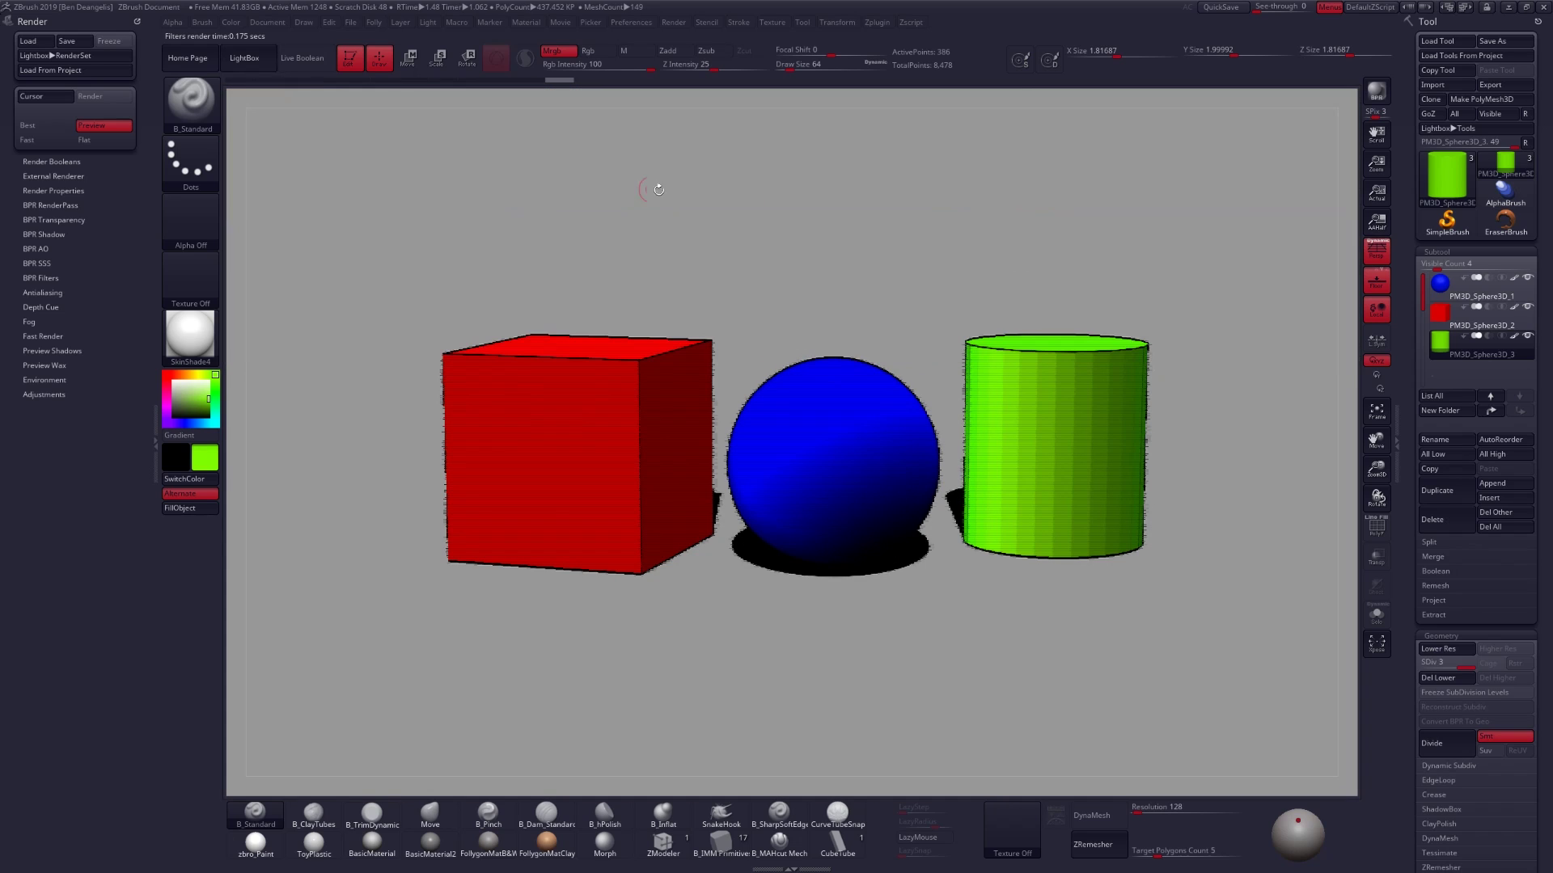
Apply the landscape-thumbnail oil paint filter preset from LightBox to the render
left_click(173, 382)
left_click(251, 60)
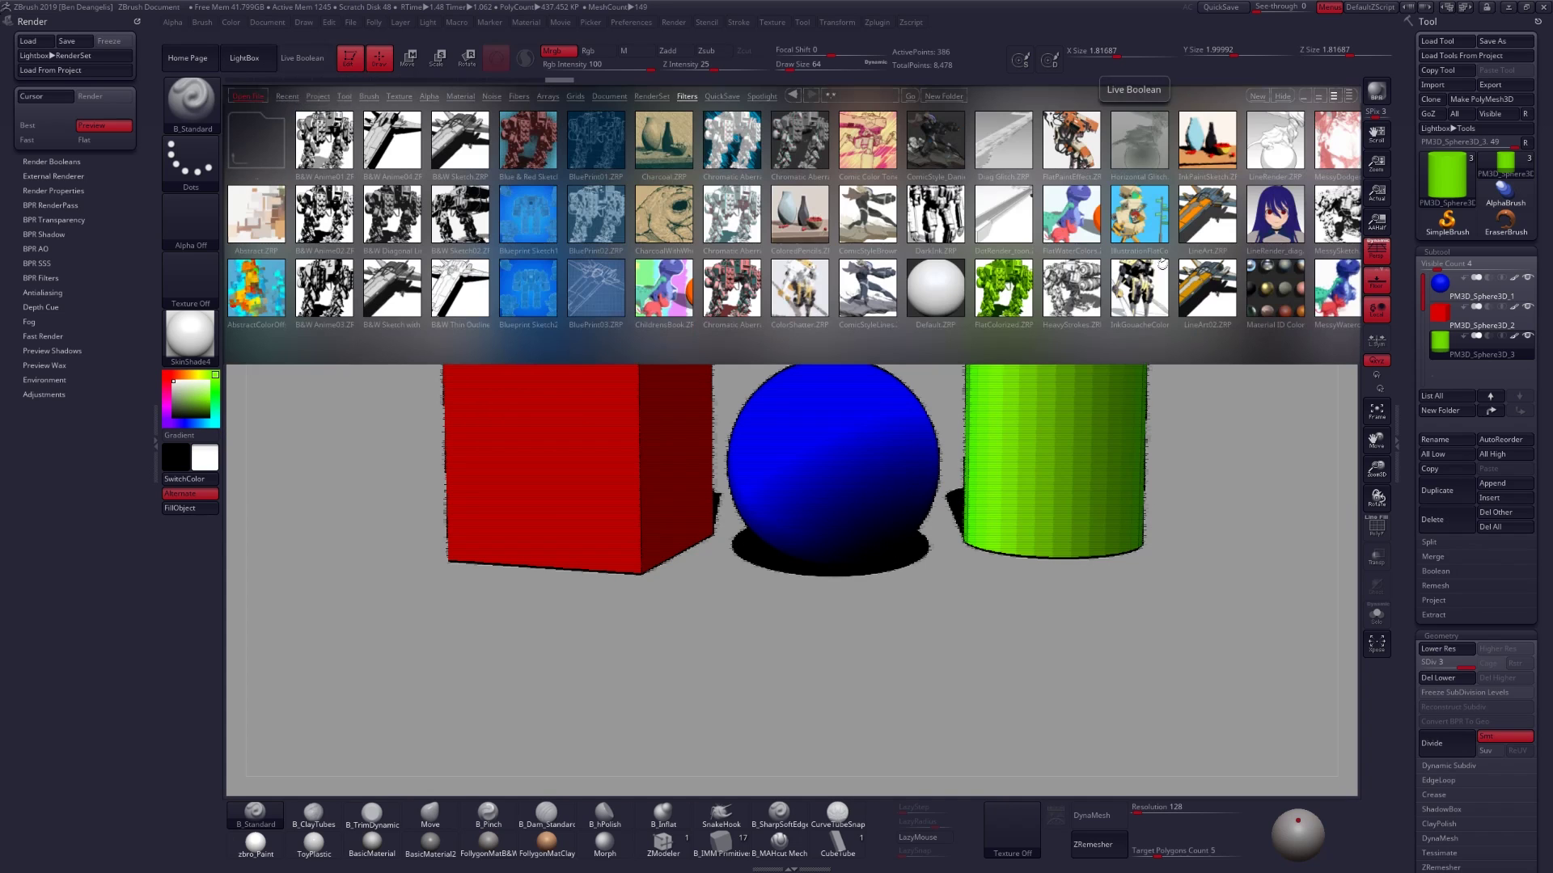
left_click_drag(1240, 293, 1024, 343)
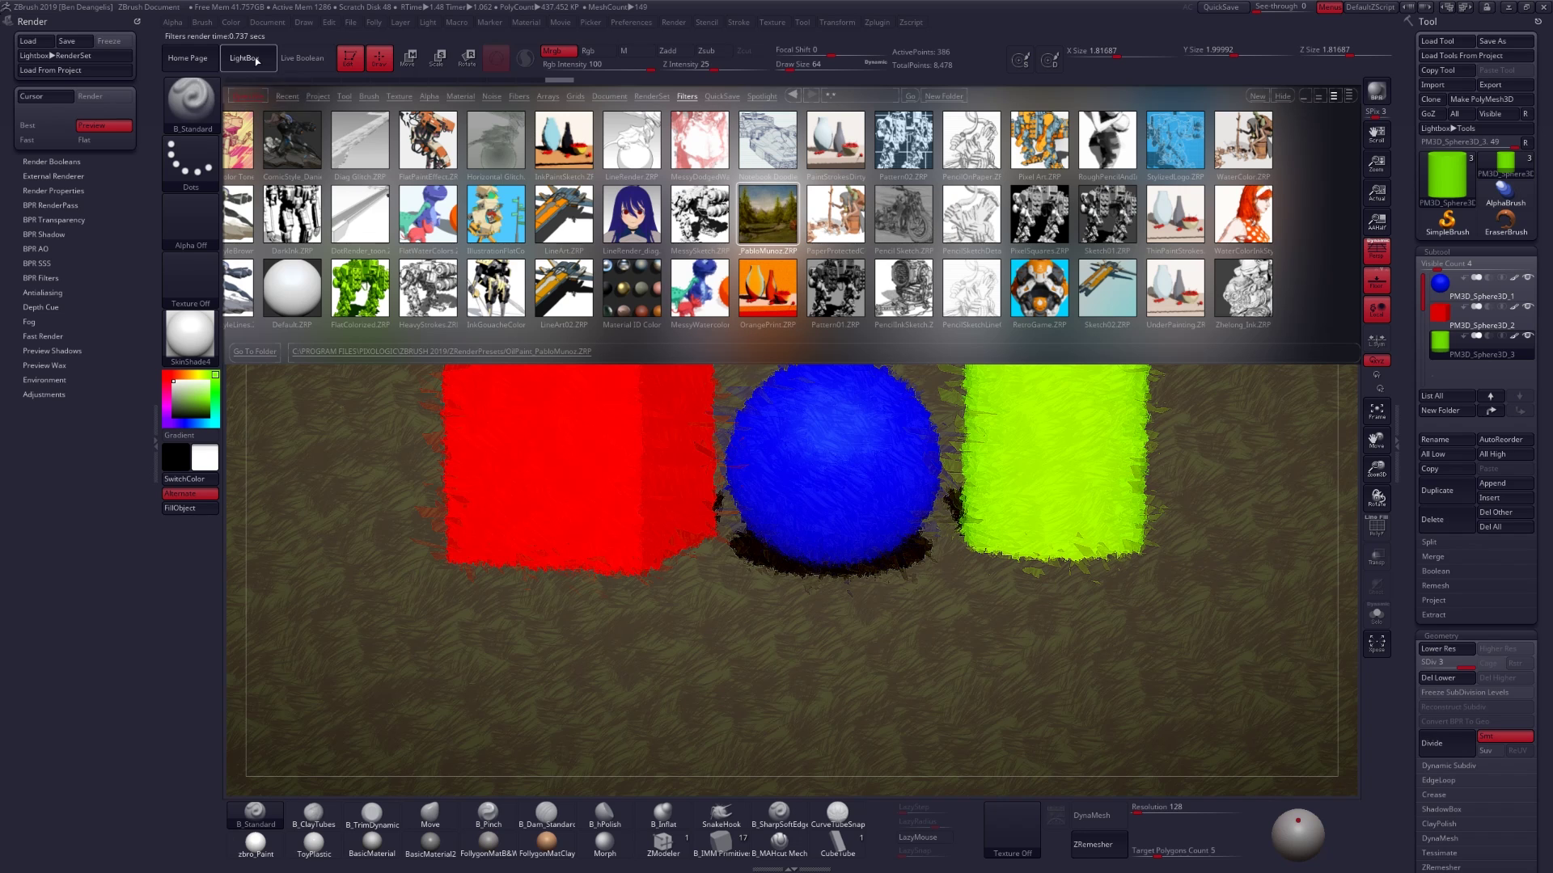
left_click(256, 60)
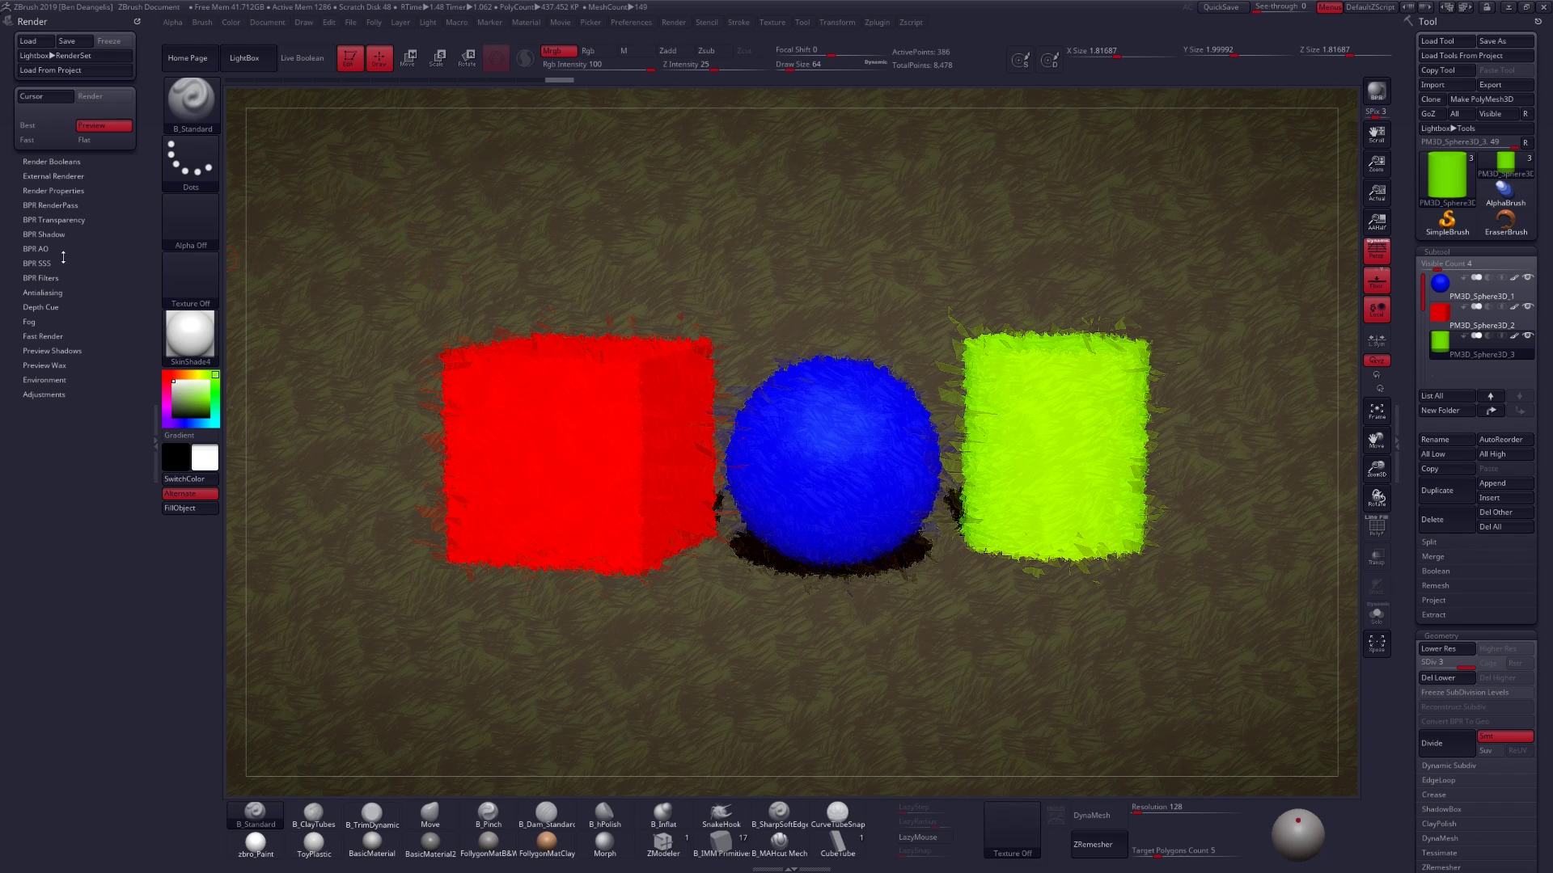
Expand the BPR Filters settings and disable the active filters F1 through F11 one by one
left_click(40, 277)
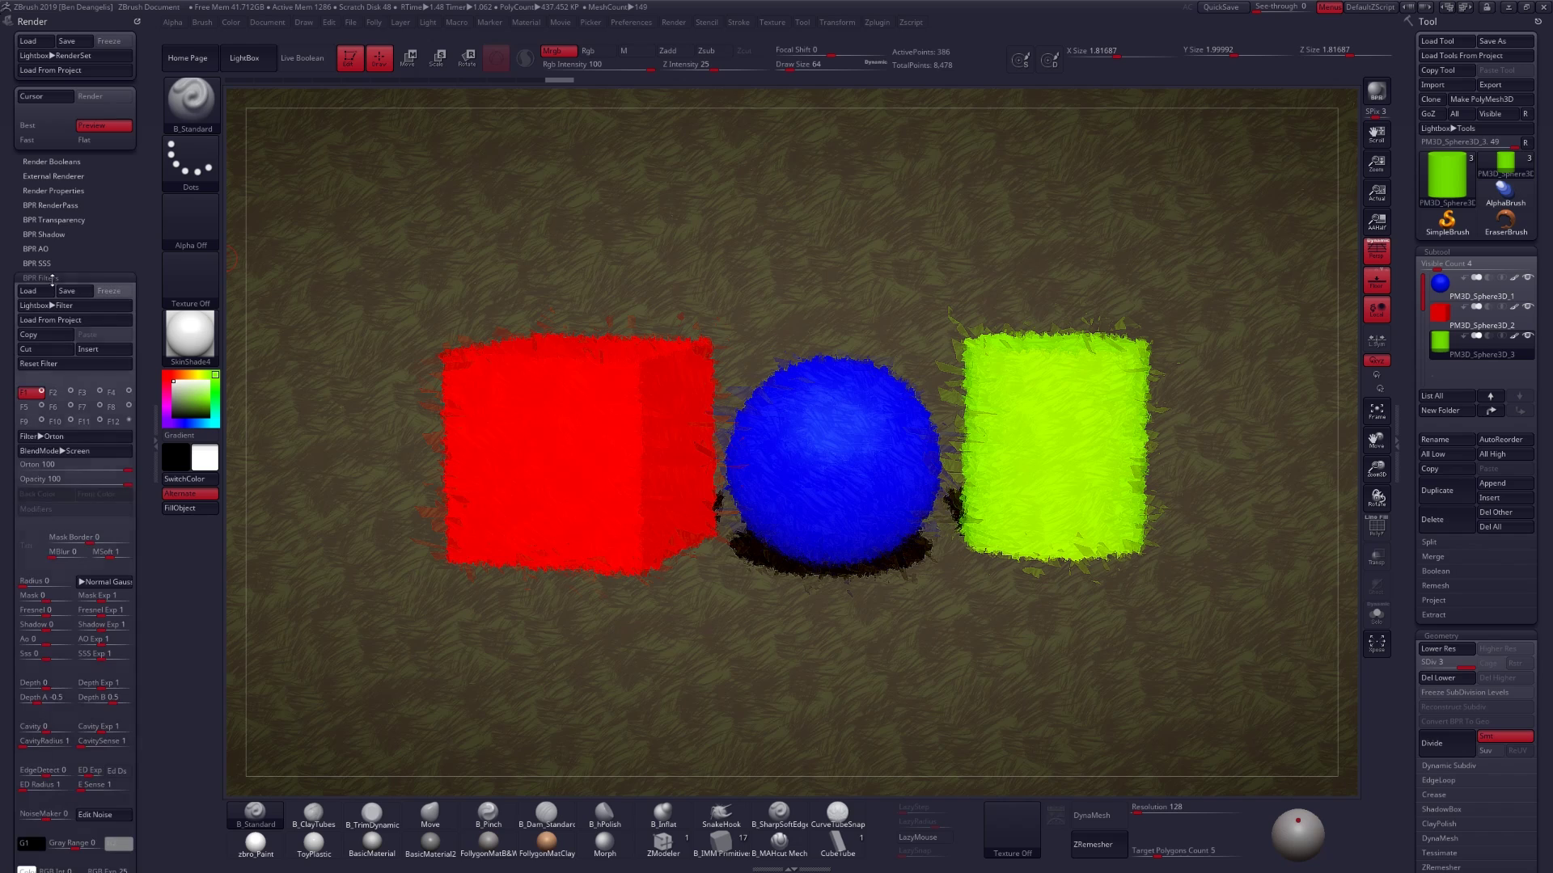
left_click_drag(71, 268, 71, 164)
left_click(41, 288)
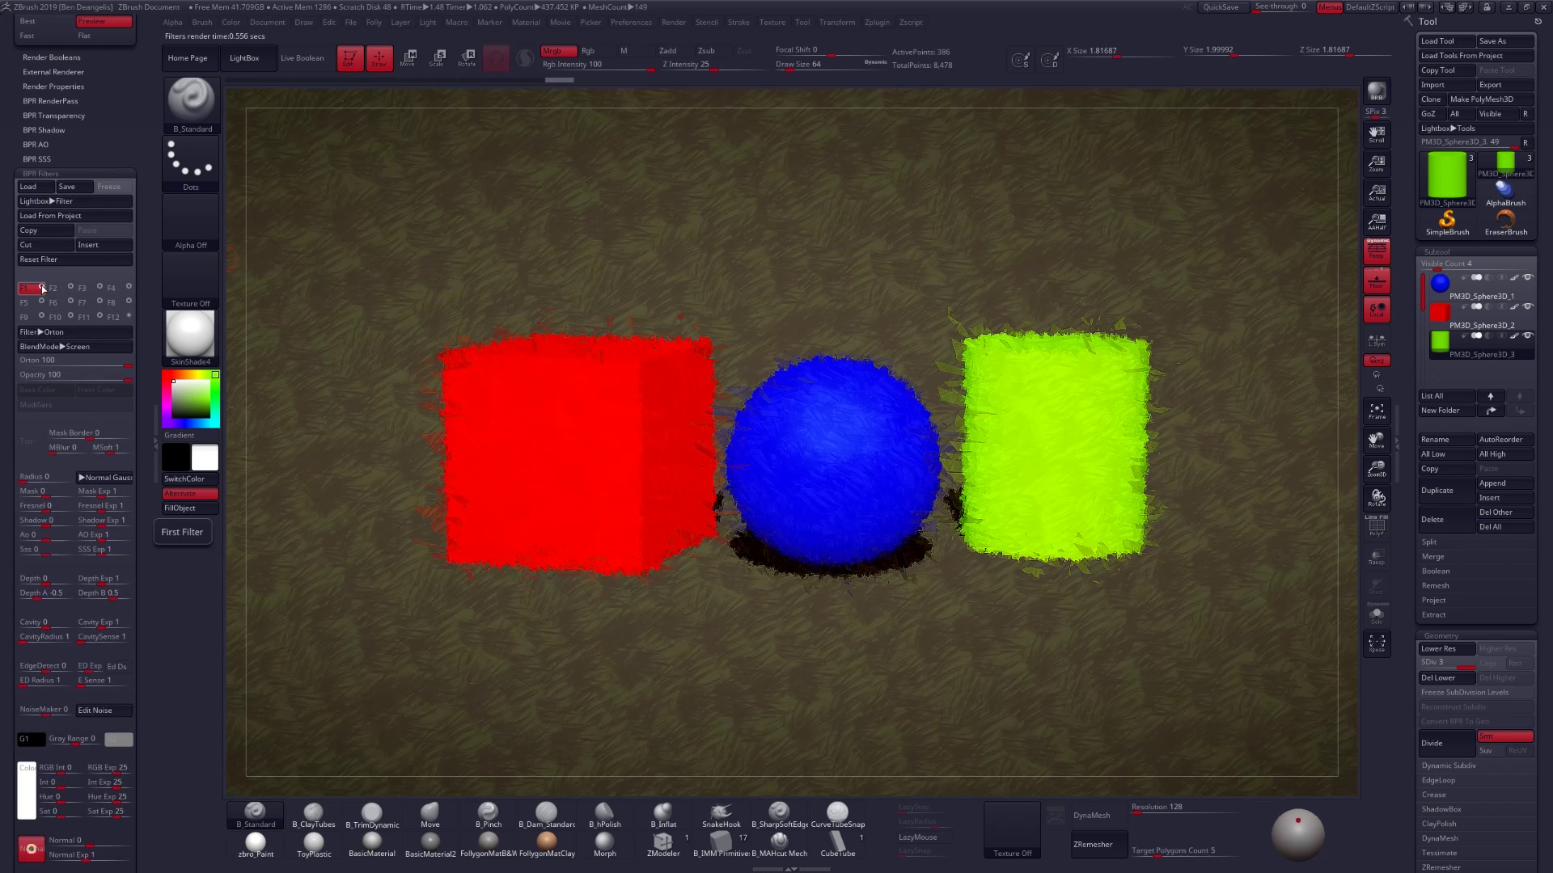
left_click(70, 288)
left_click(100, 288)
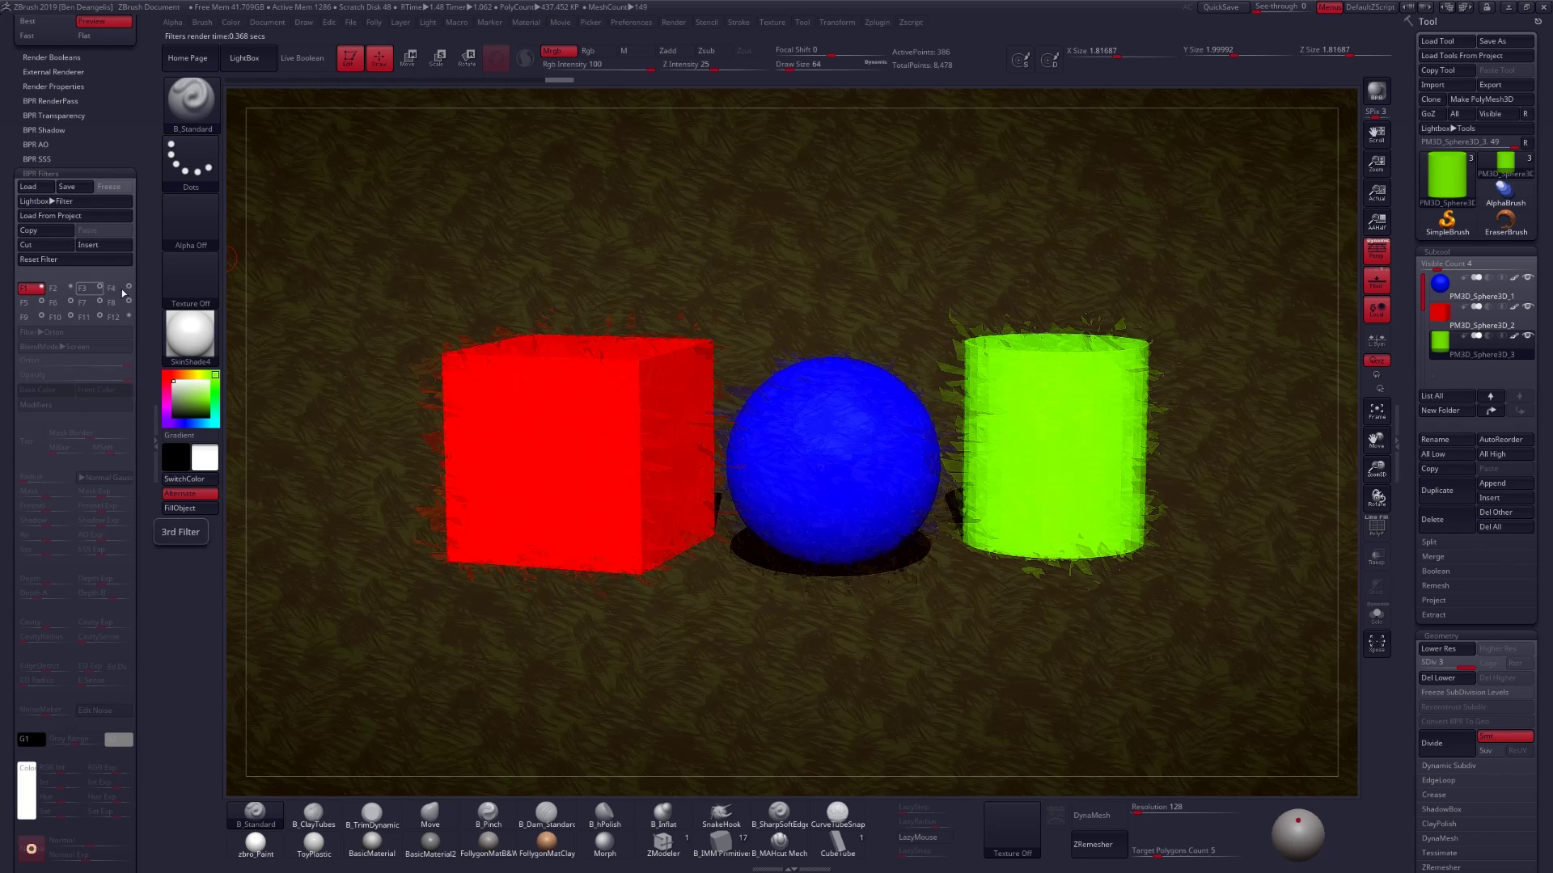
left_click(129, 288)
left_click(41, 302)
left_click(70, 303)
left_click(99, 302)
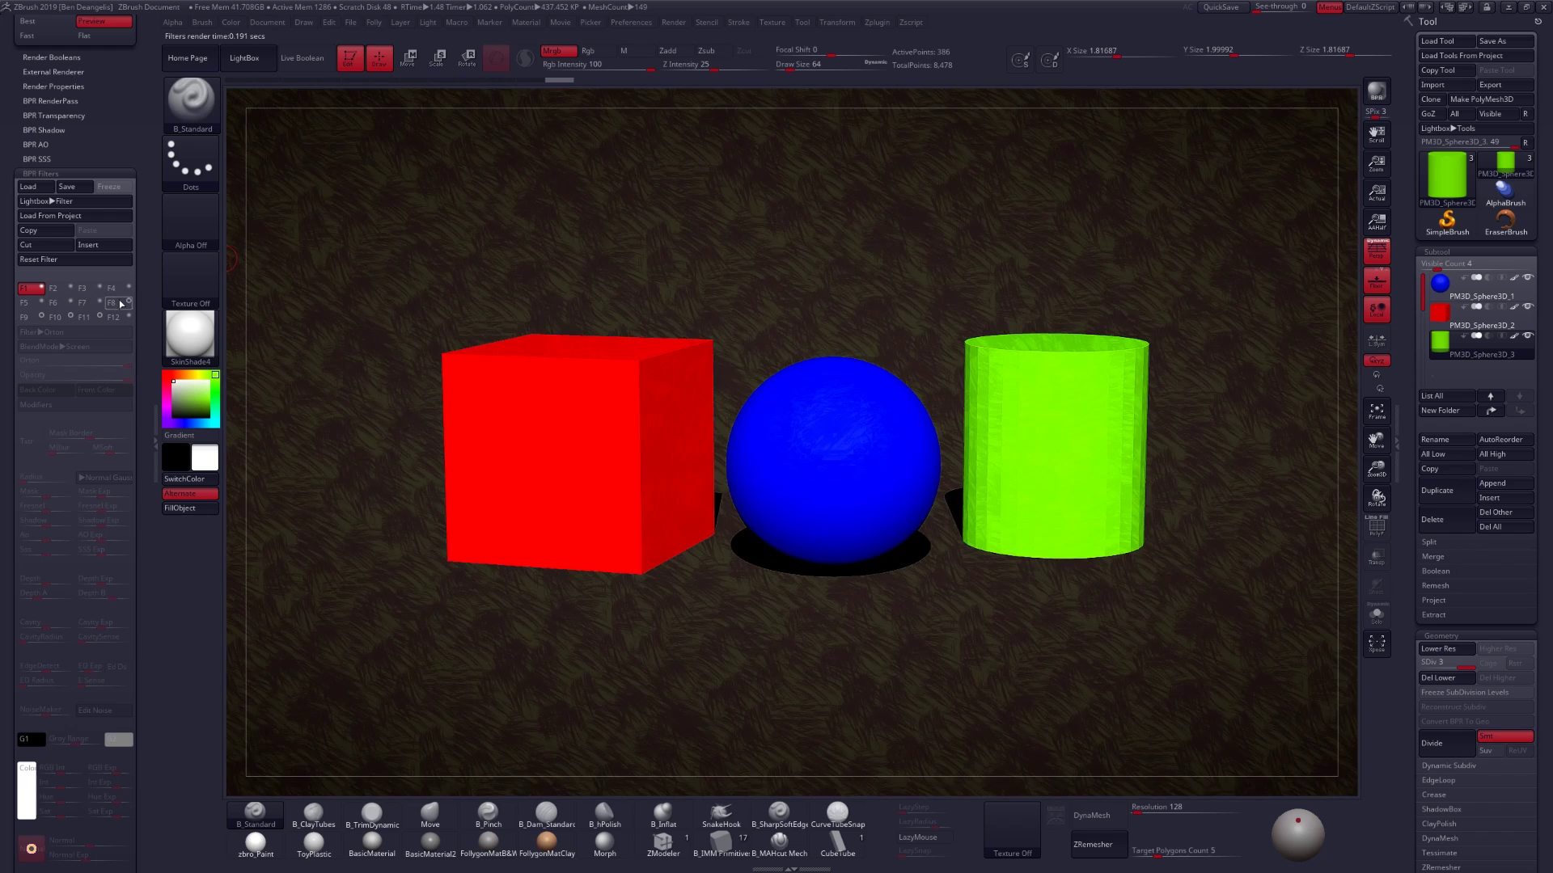
left_click(129, 302)
left_click(41, 316)
left_click(70, 316)
left_click(99, 317)
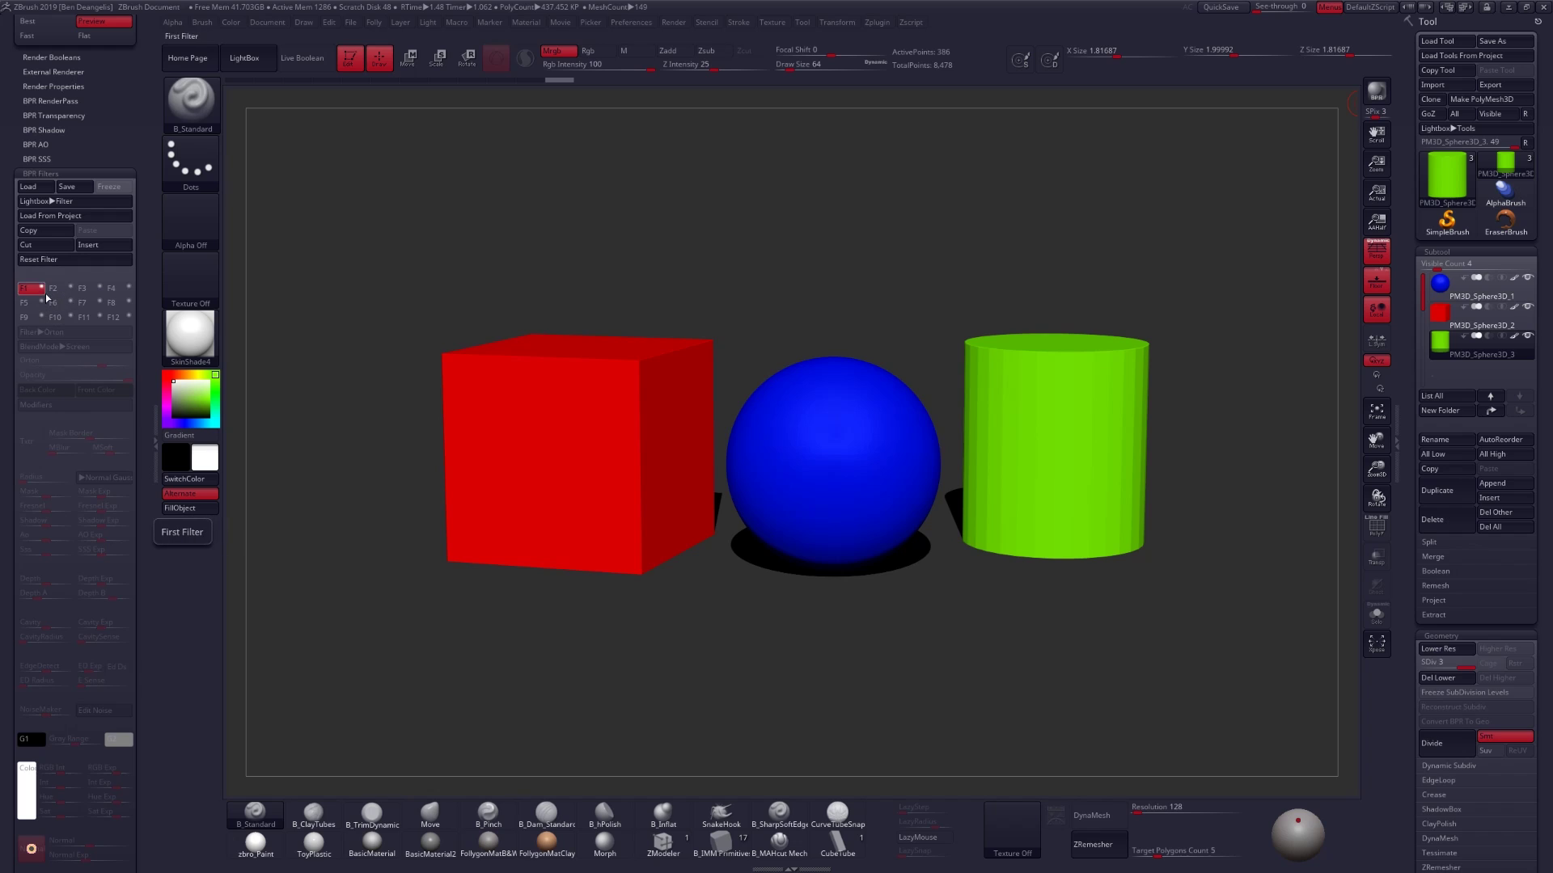
Enable BPR filter F1 and set its filter type to Displace
left_click(41, 288)
left_click(41, 289)
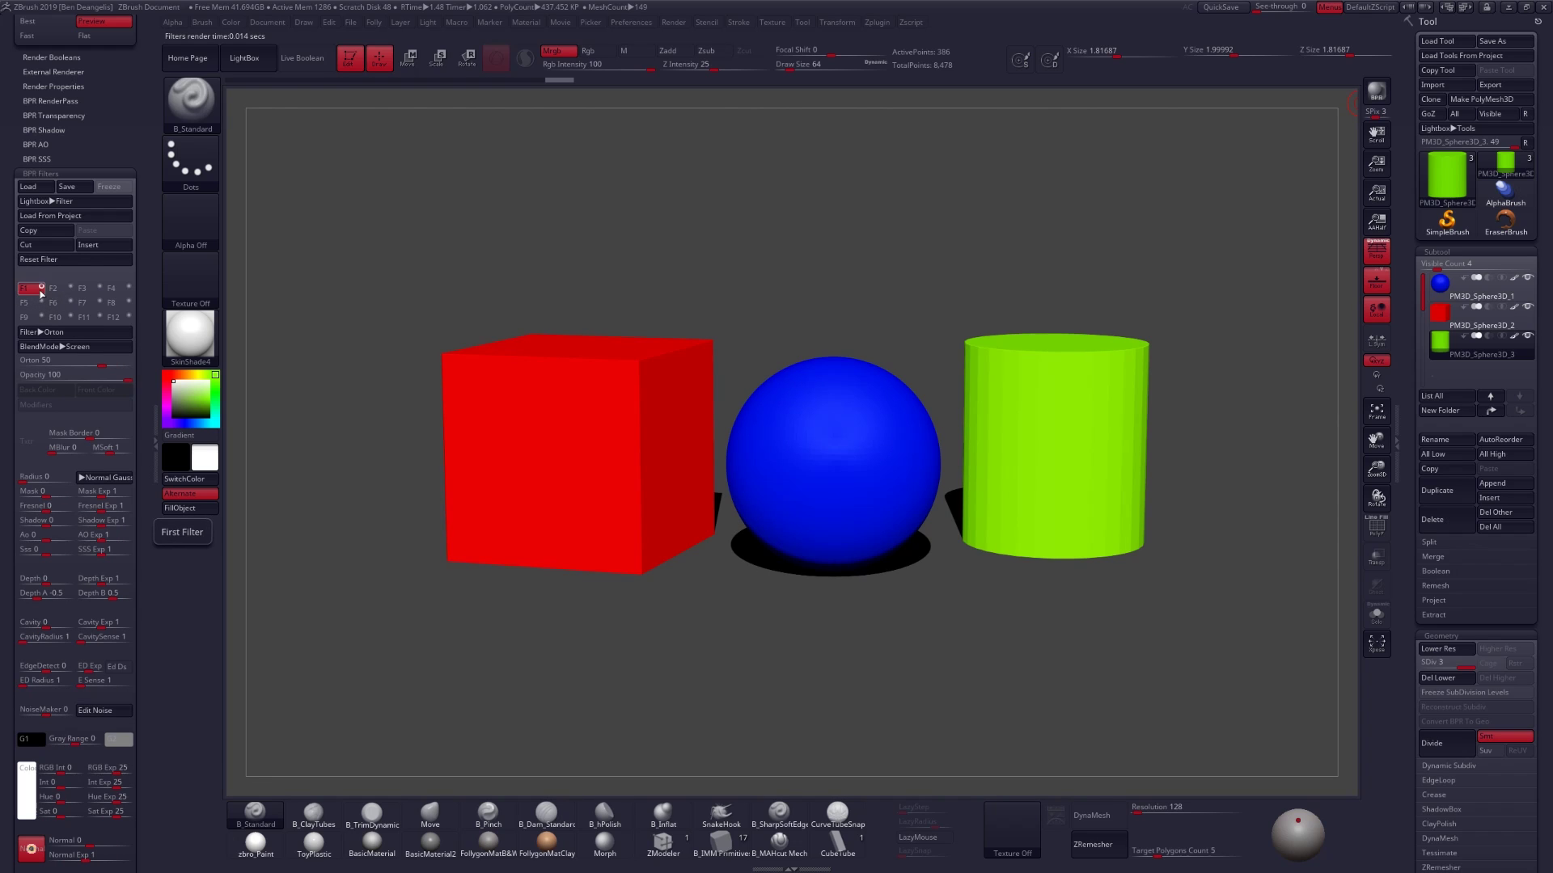
left_click(81, 332)
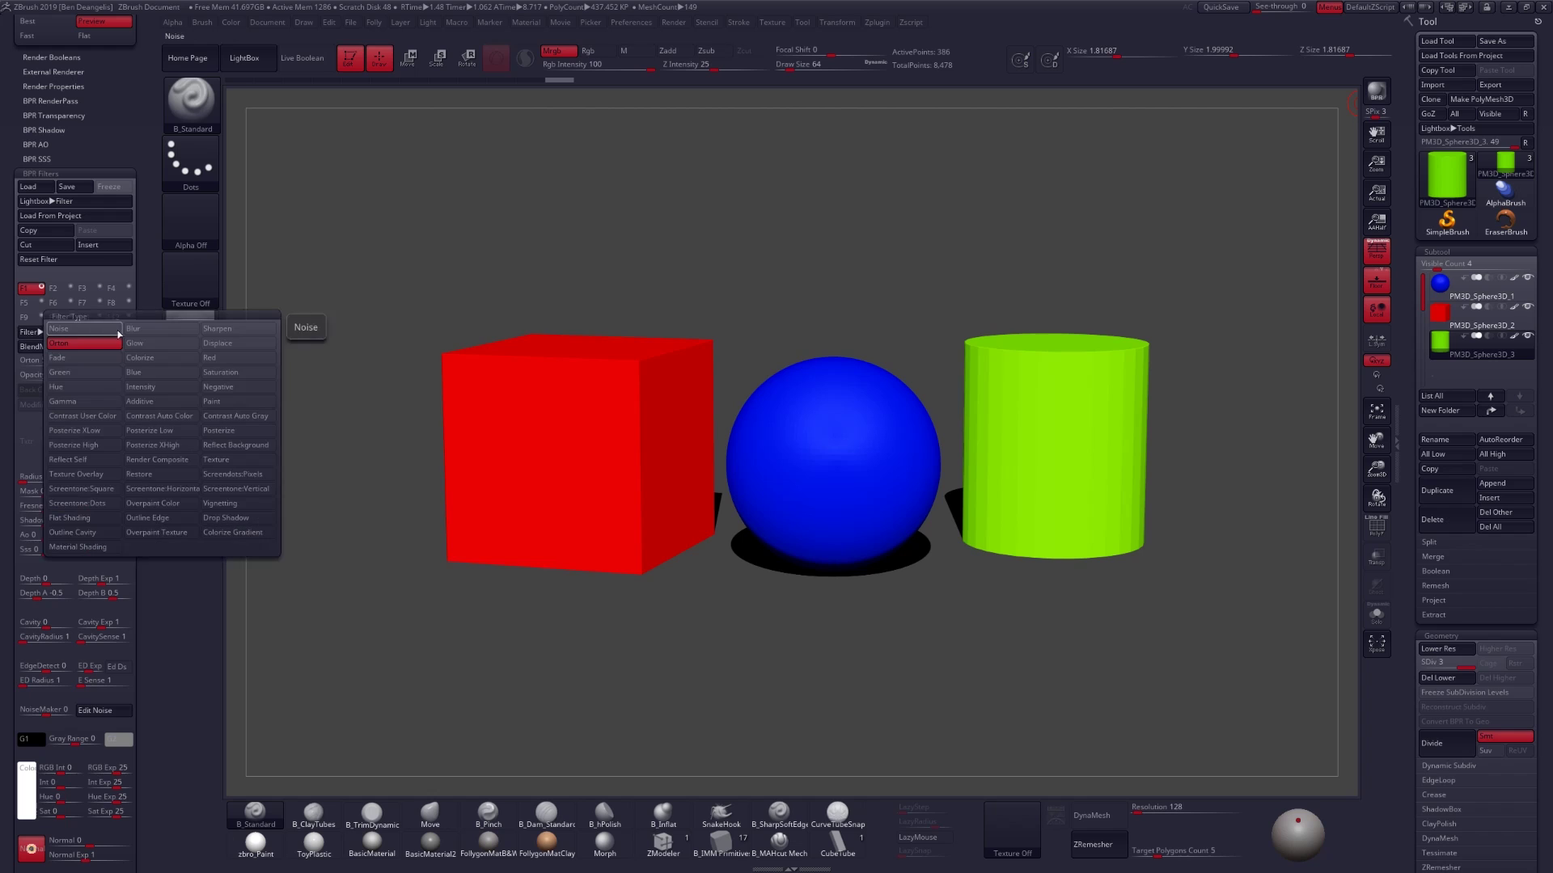
left_click(242, 343)
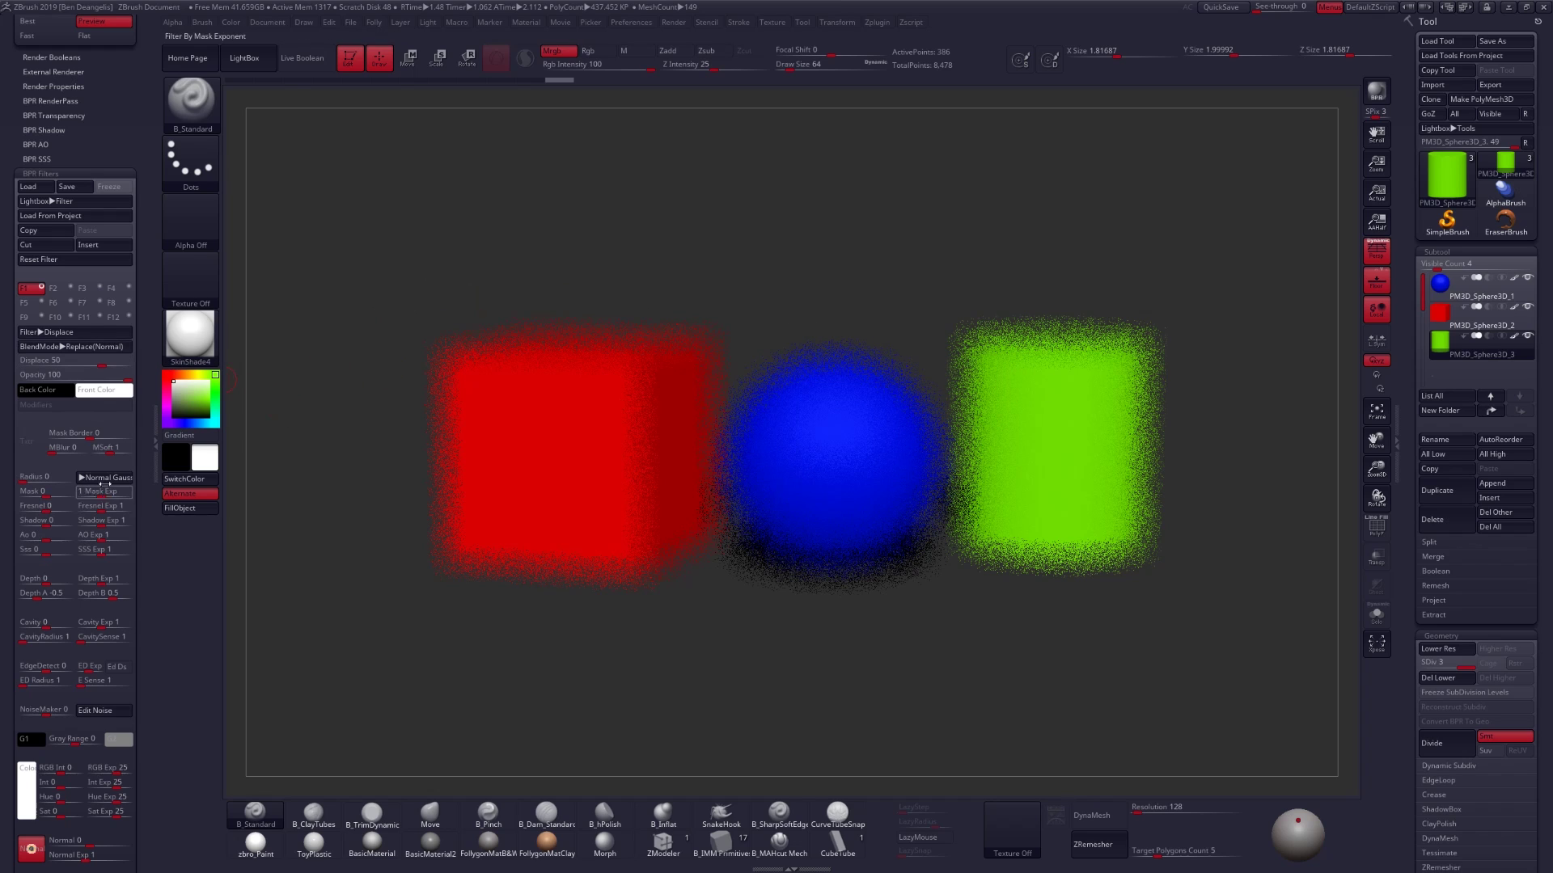
Set the Displace filter's strength to 61, its opacity to 55 and its radius to 5
left_click_drag(152, 375, 152, 301)
left_click_drag(113, 290, 101, 290)
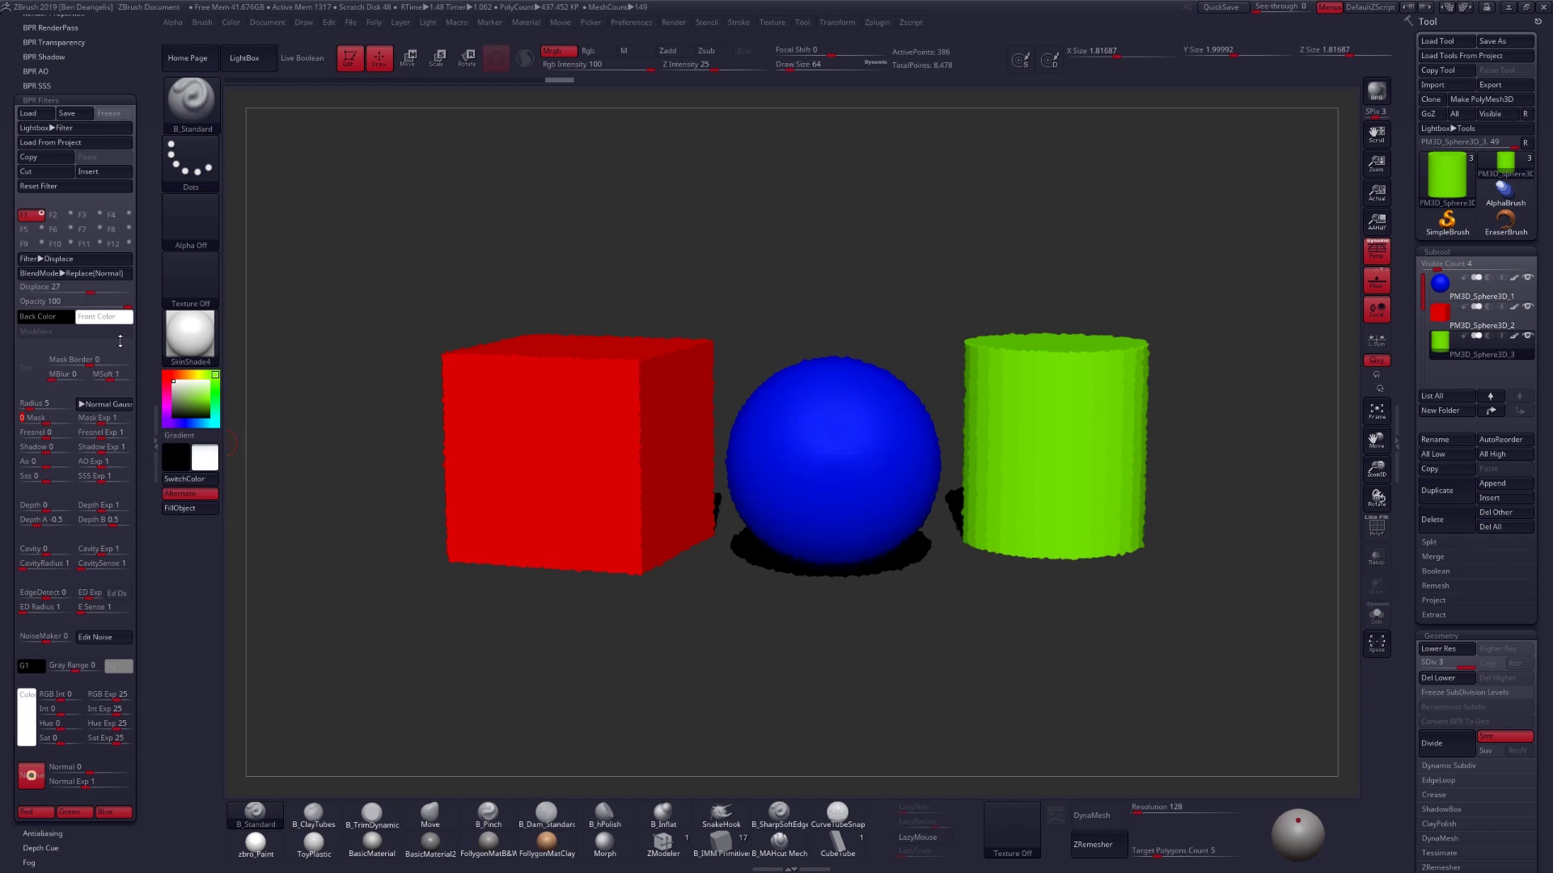
left_click_drag(123, 305, 110, 305)
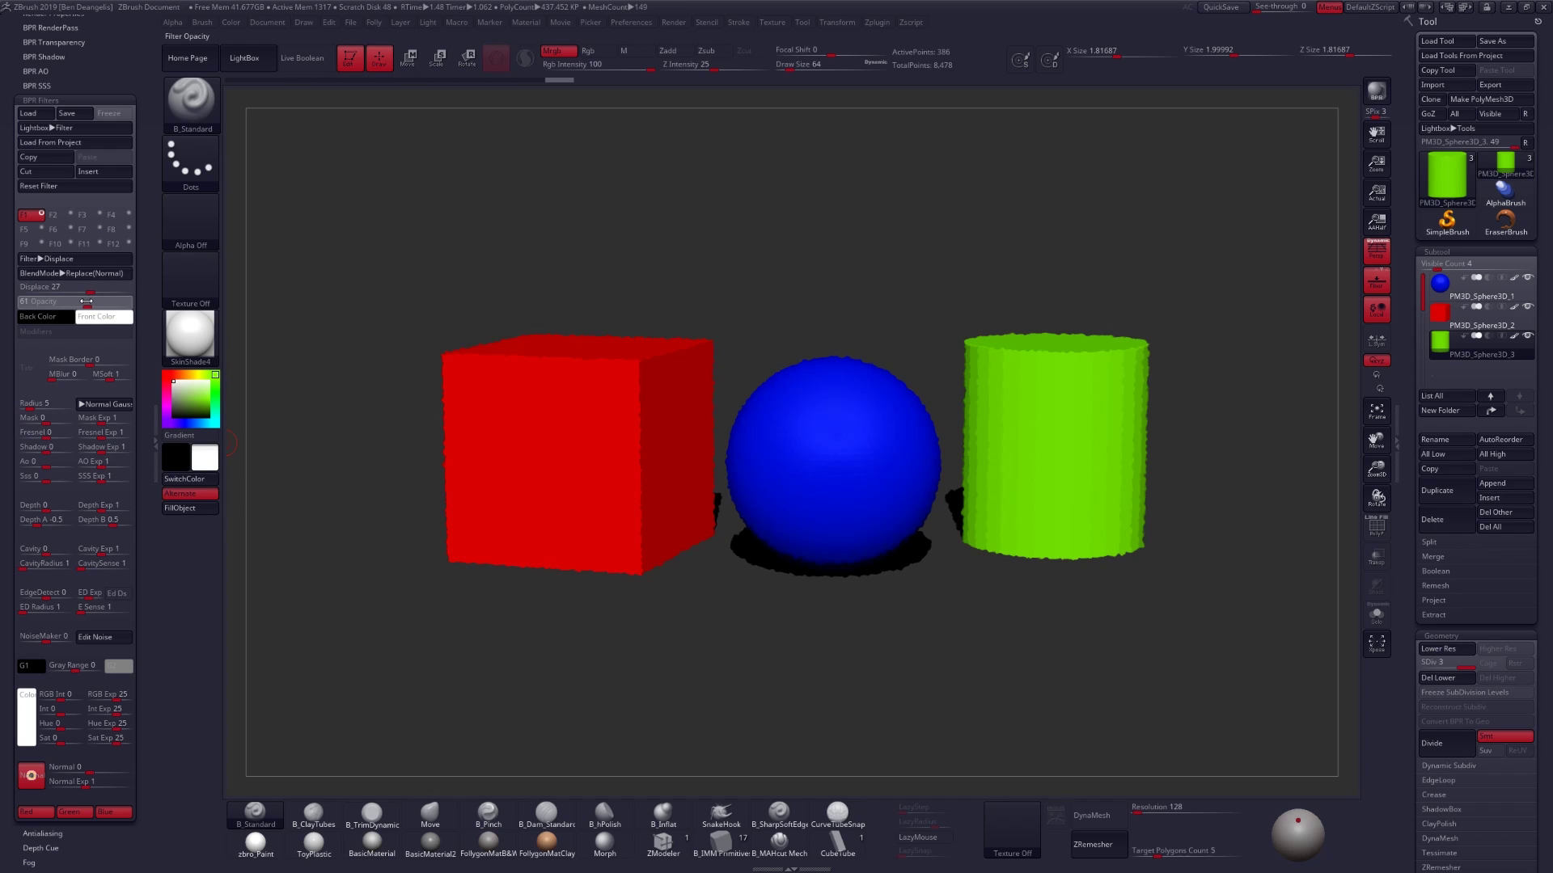
left_click_drag(74, 305, 111, 301)
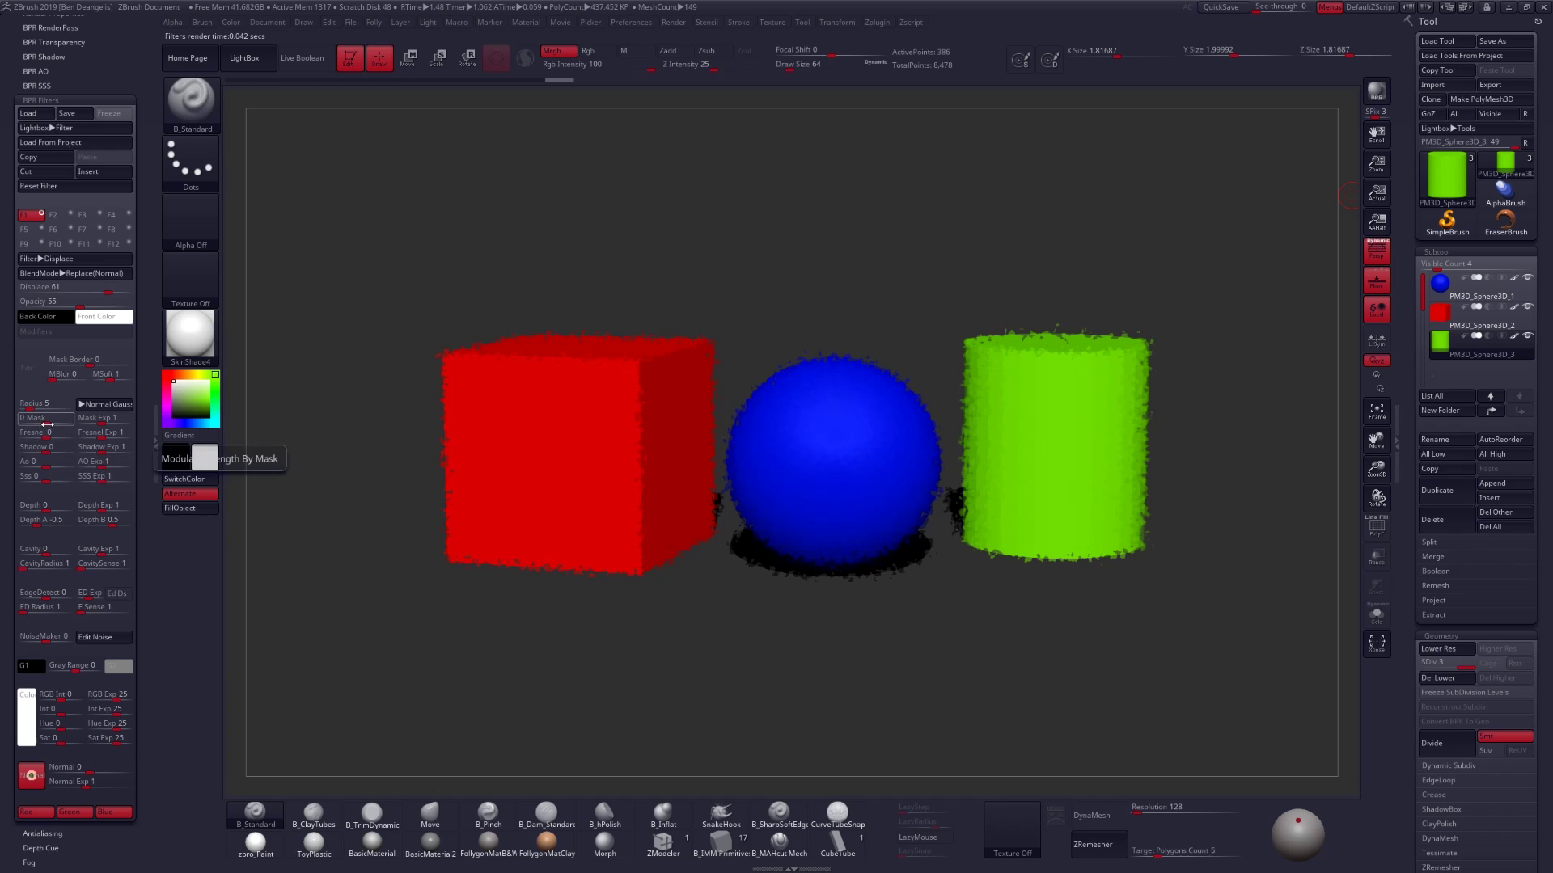
Try the Displace filter's Mask modulator at 1, lower it again, and restore it to 0
left_click_drag(49, 422, 79, 423)
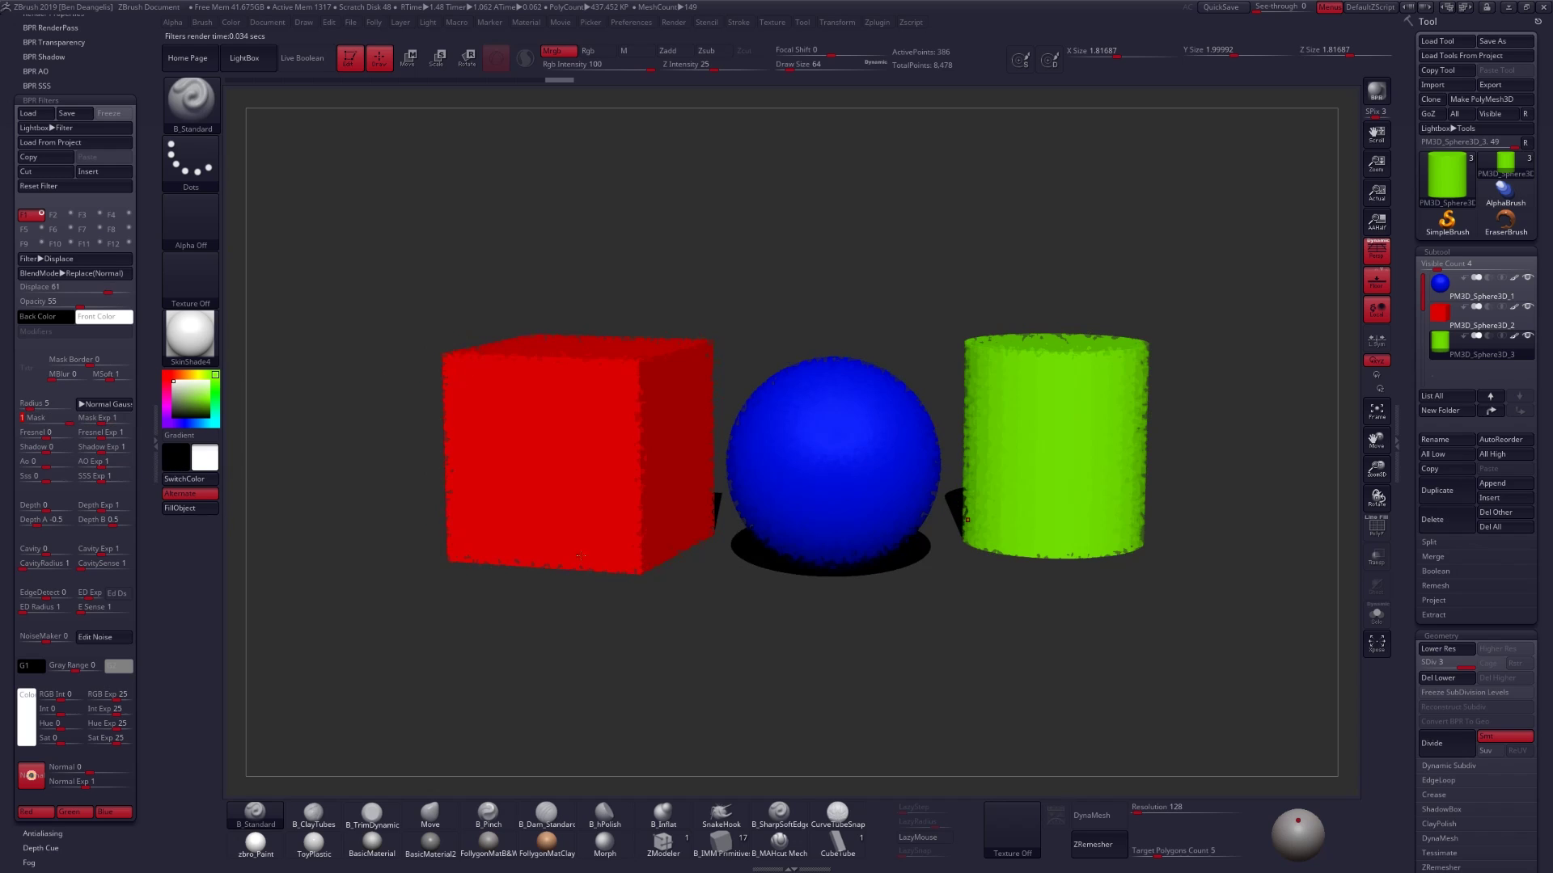
left_click_drag(68, 422, 24, 422)
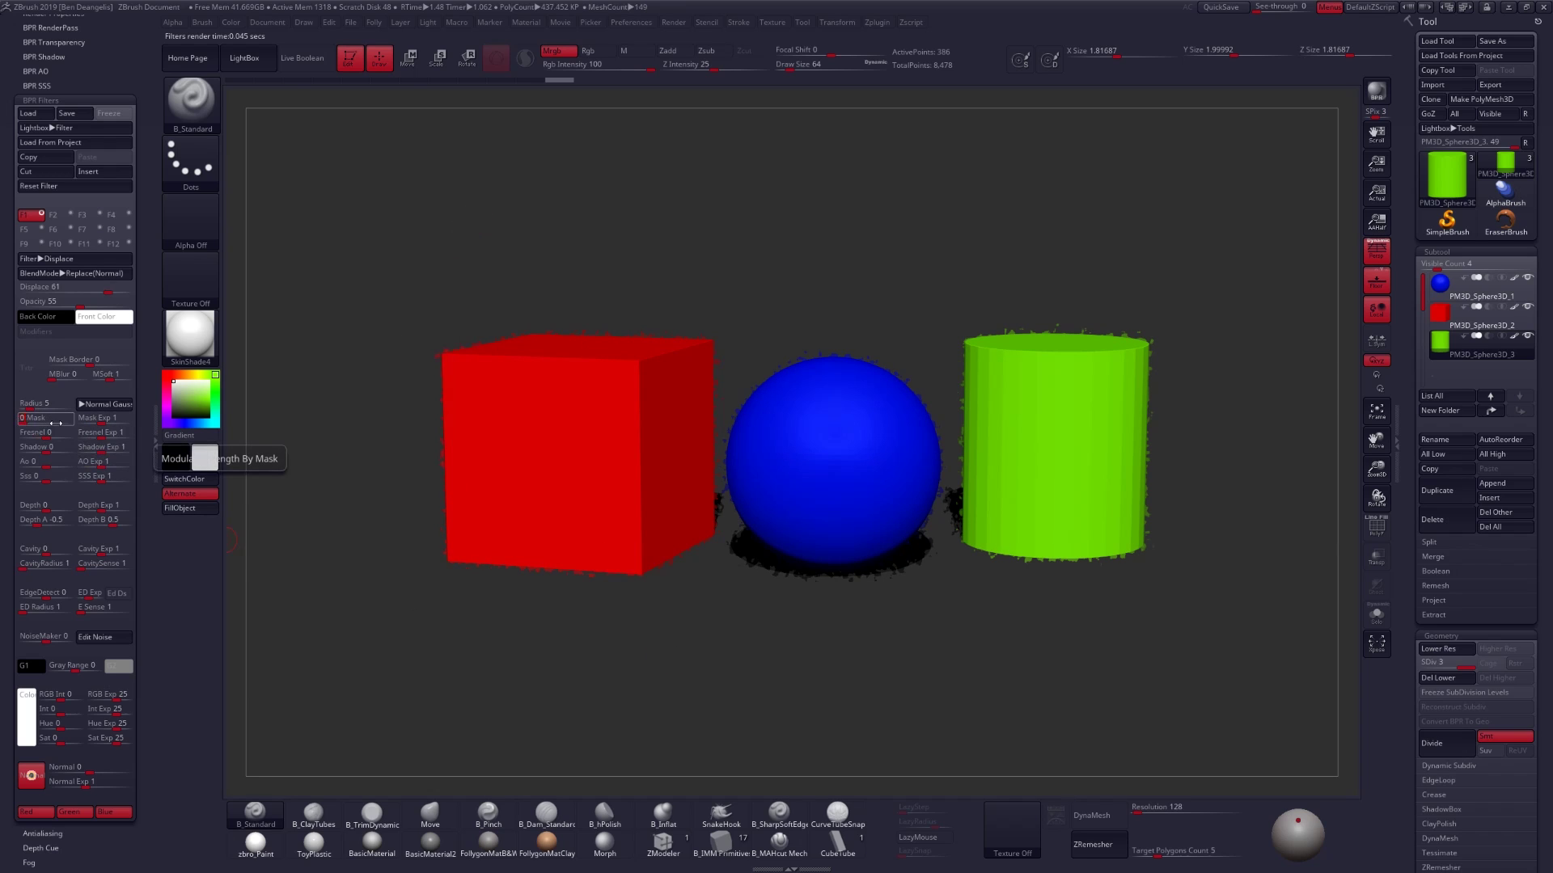
key("Tab")
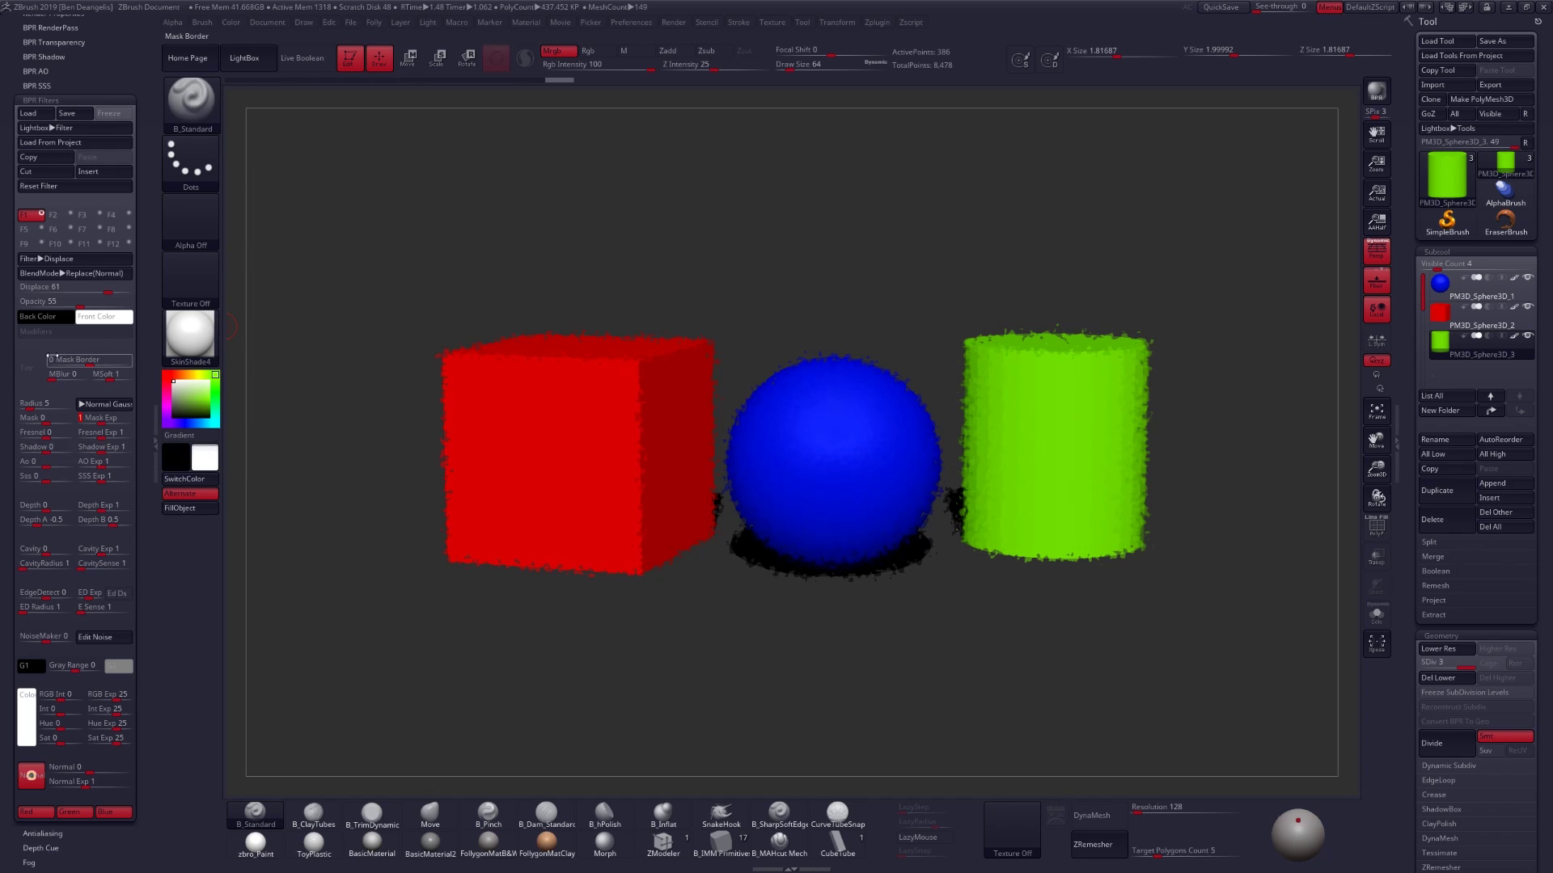
Try the Displace filter's Shadow modulator at 1 and reset it to 0
left_click_drag(45, 446, 67, 446)
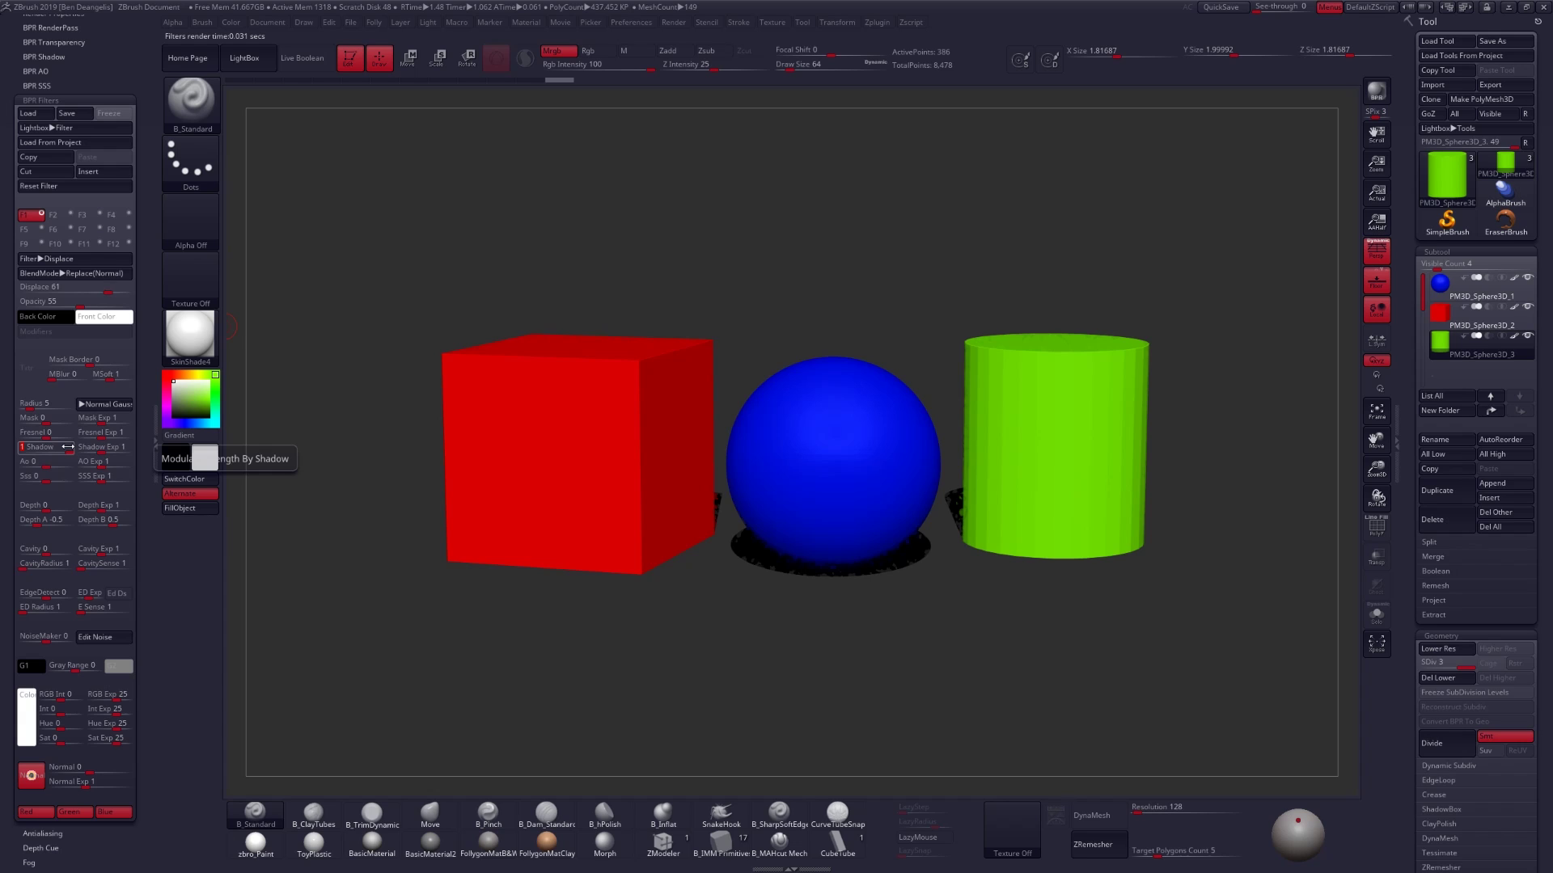
left_click_drag(68, 447, 8, 441)
left_click(37, 447)
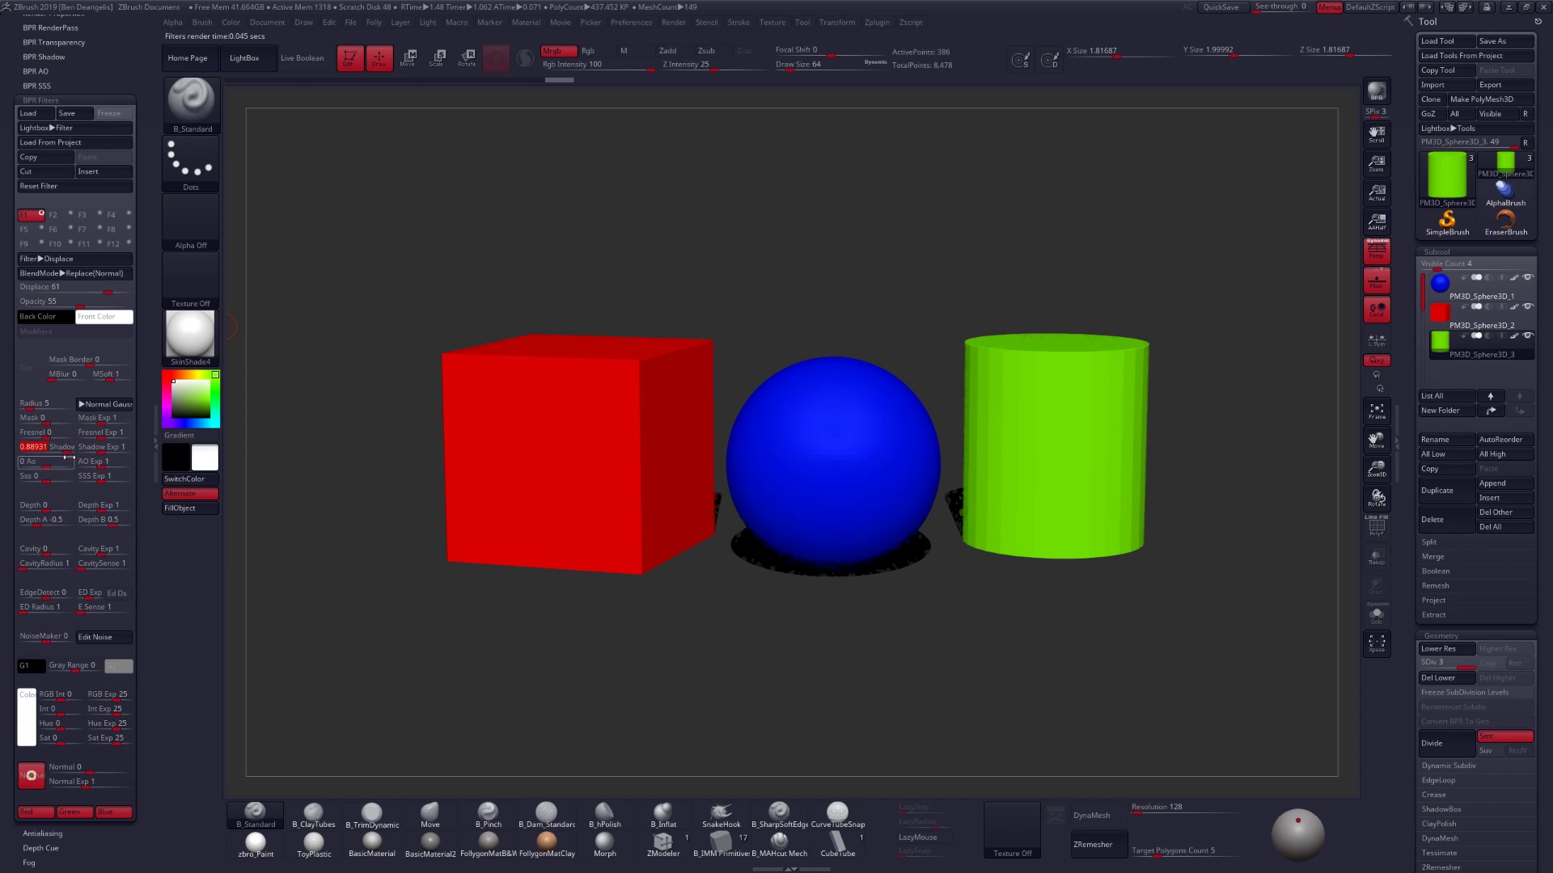
type("0")
key("Return")
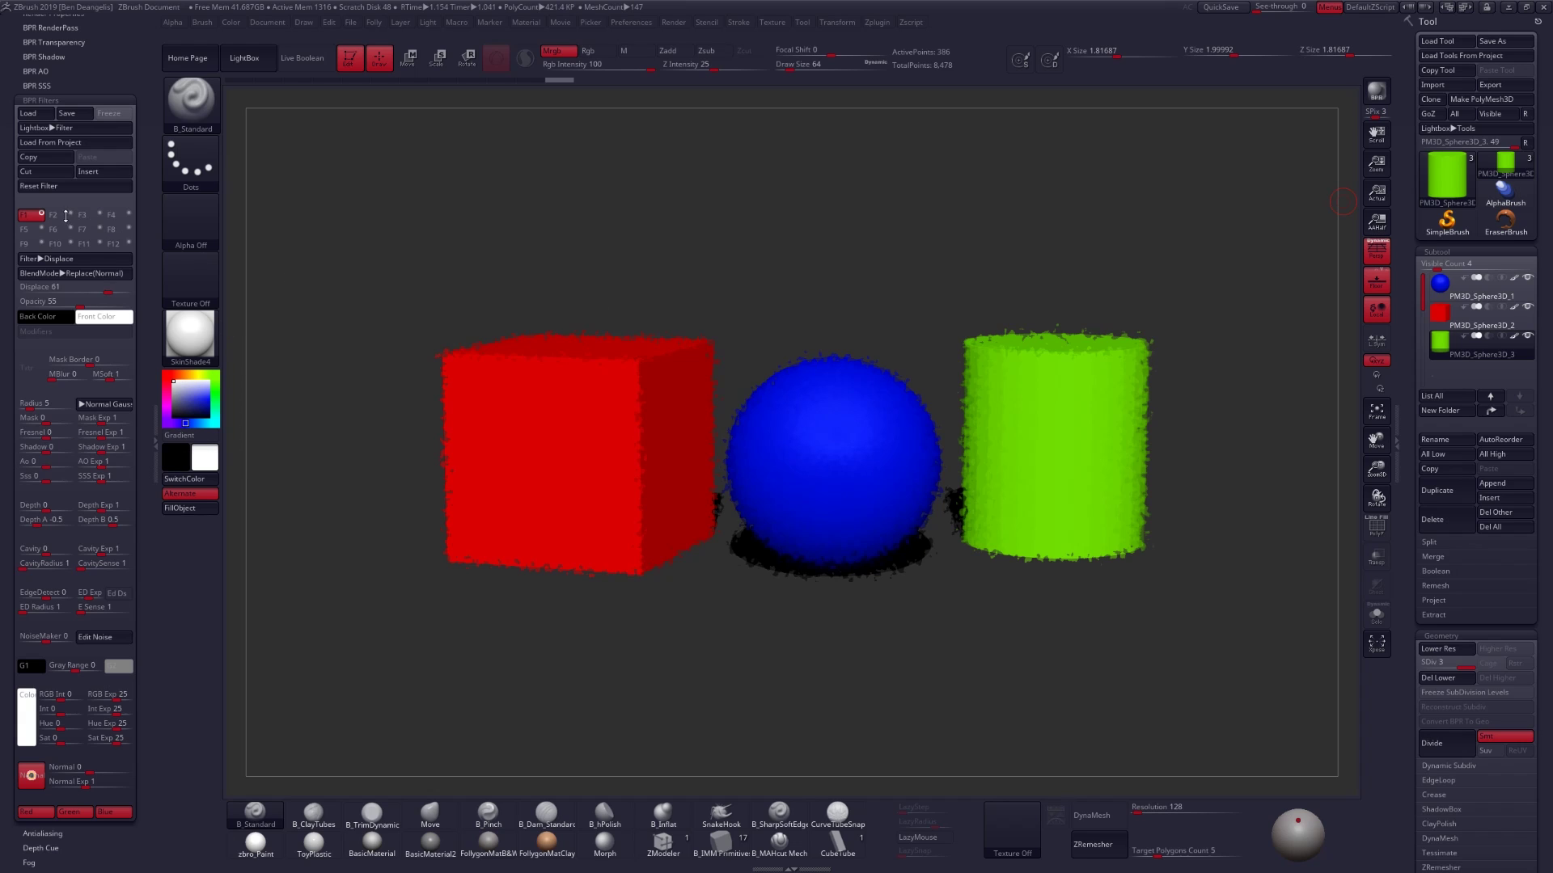
Enable BPR filter F2 and set its filter type to Texture
left_click(63, 216)
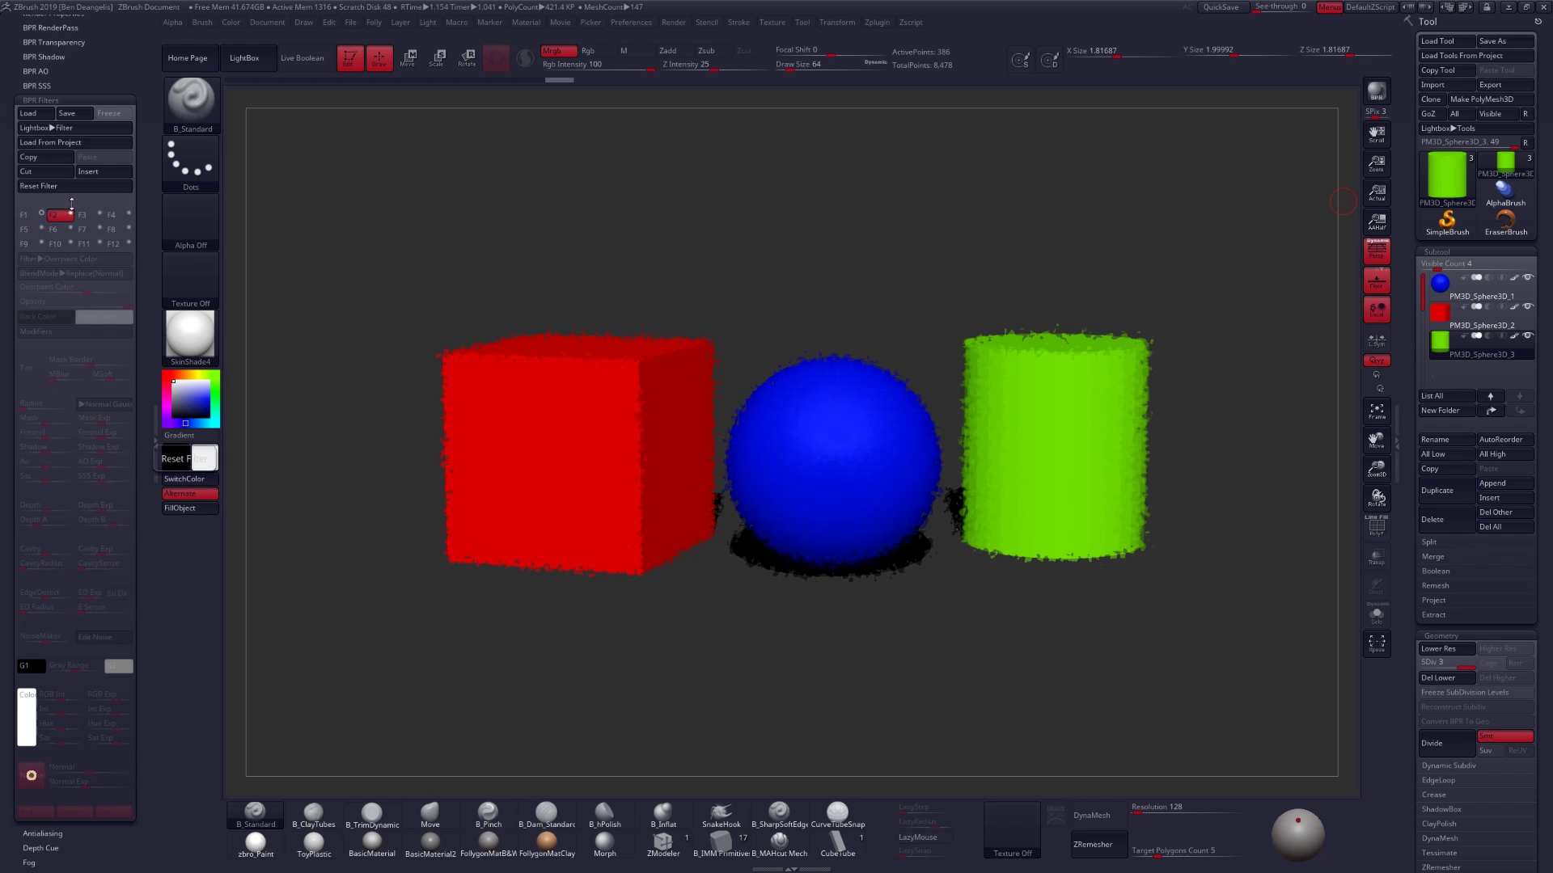
left_click(71, 214)
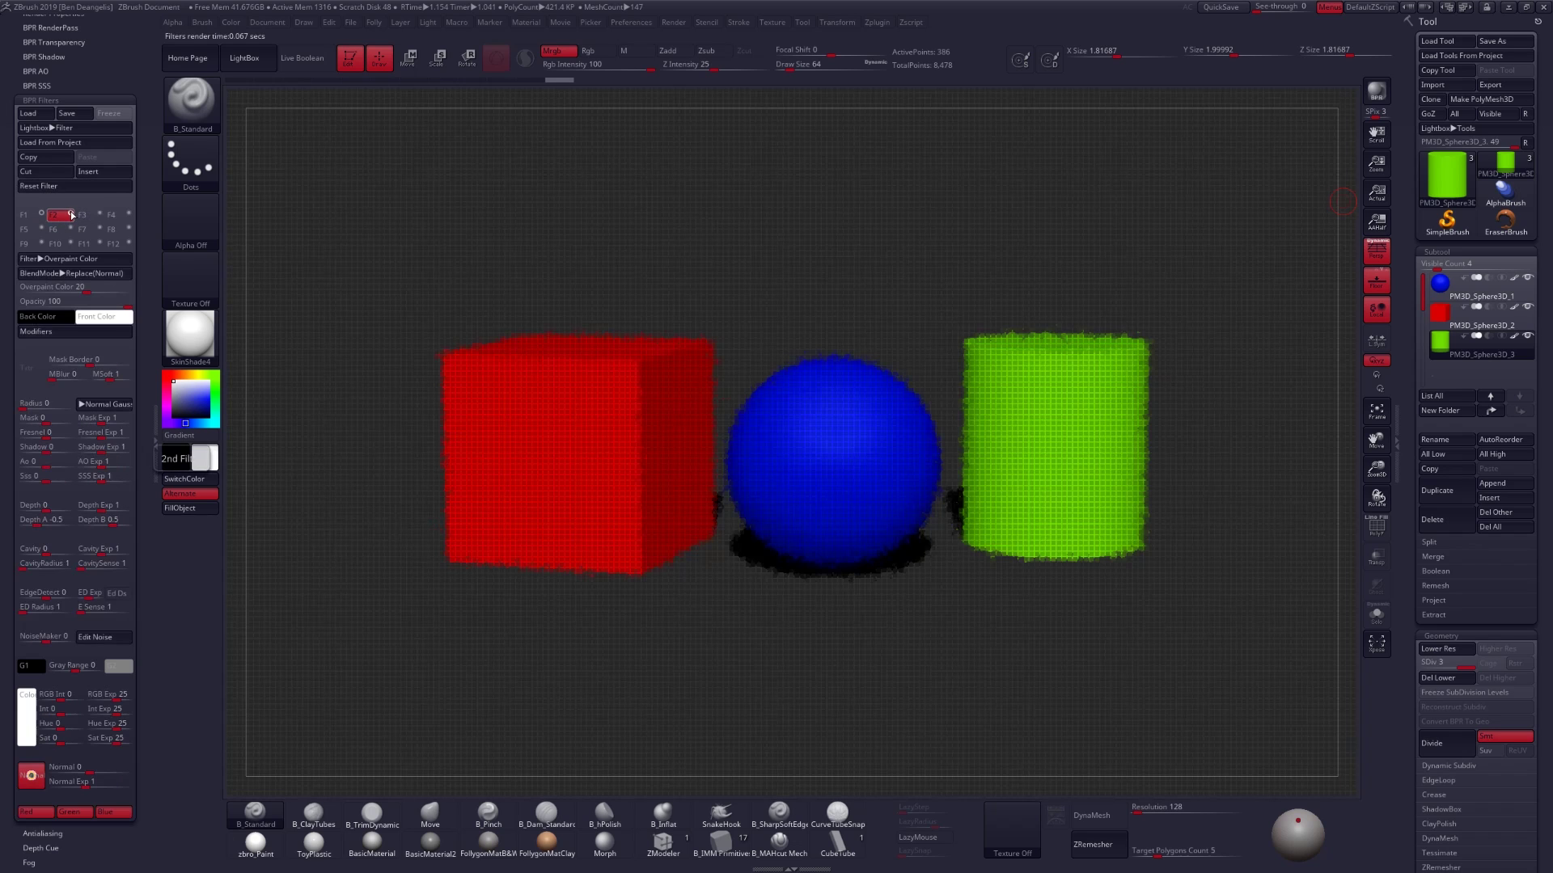
left_click(75, 259)
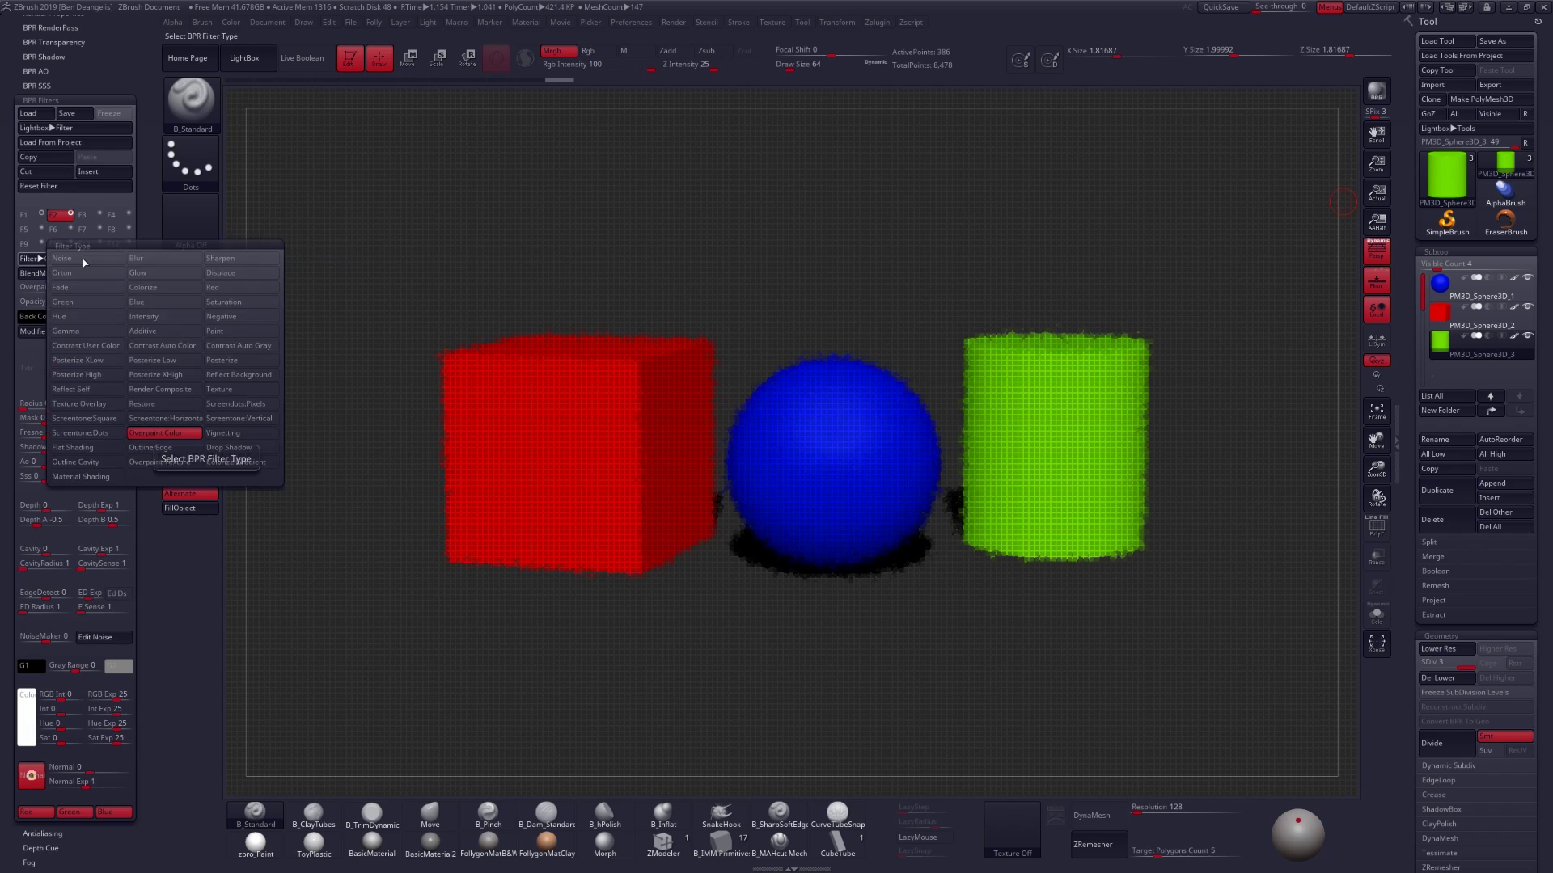
left_click(253, 392)
Load the AlphaCrosshatch_Tiling alpha from the NPR folder in LightBox and convert it to a texture
left_click(245, 60)
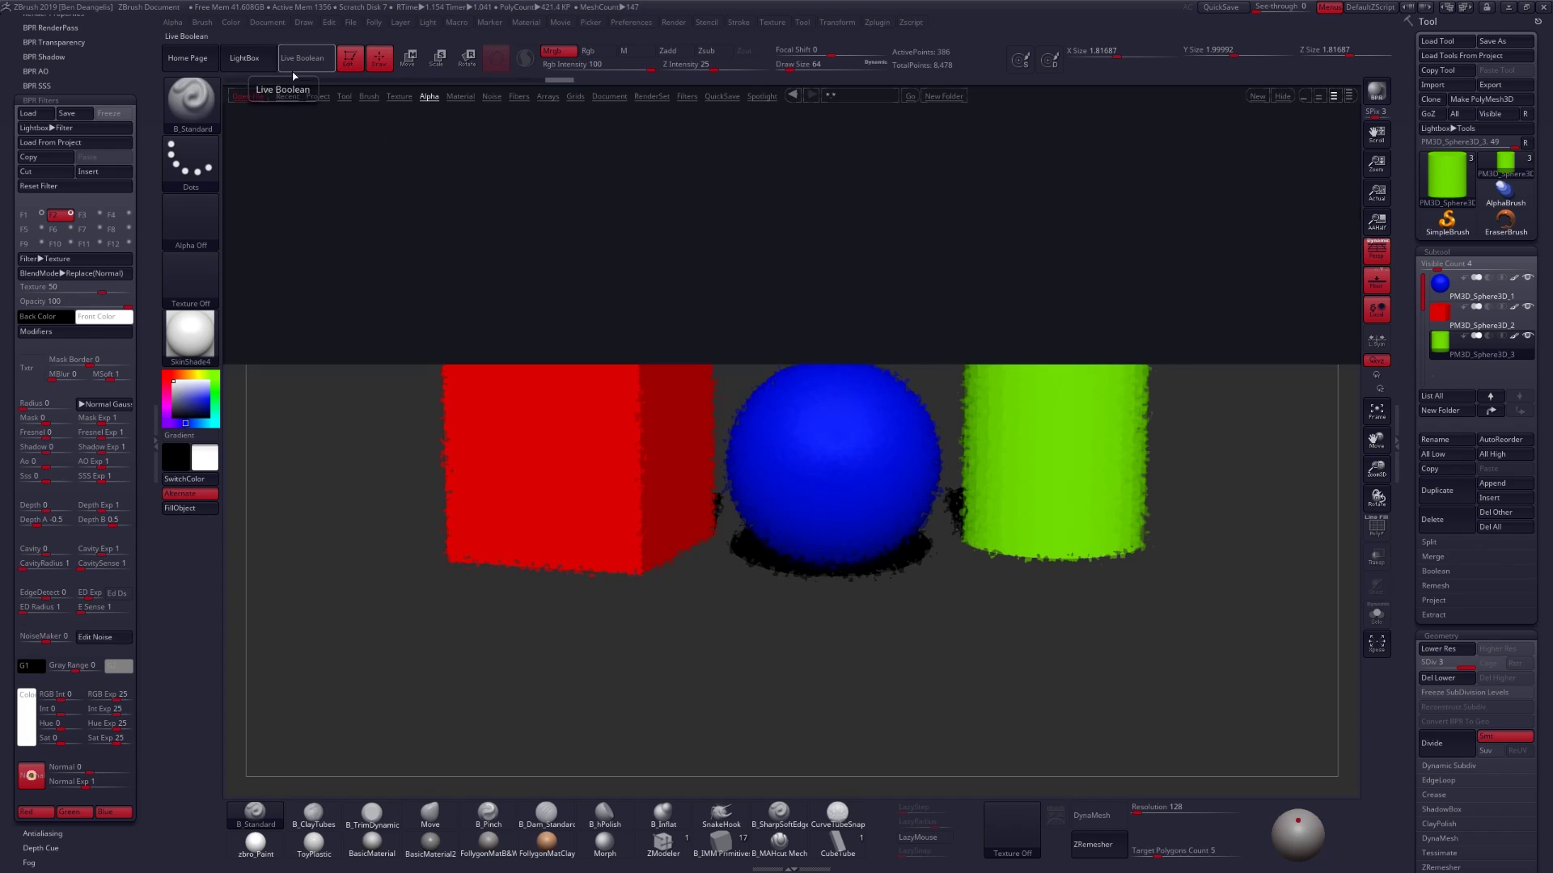
double_click(280, 194)
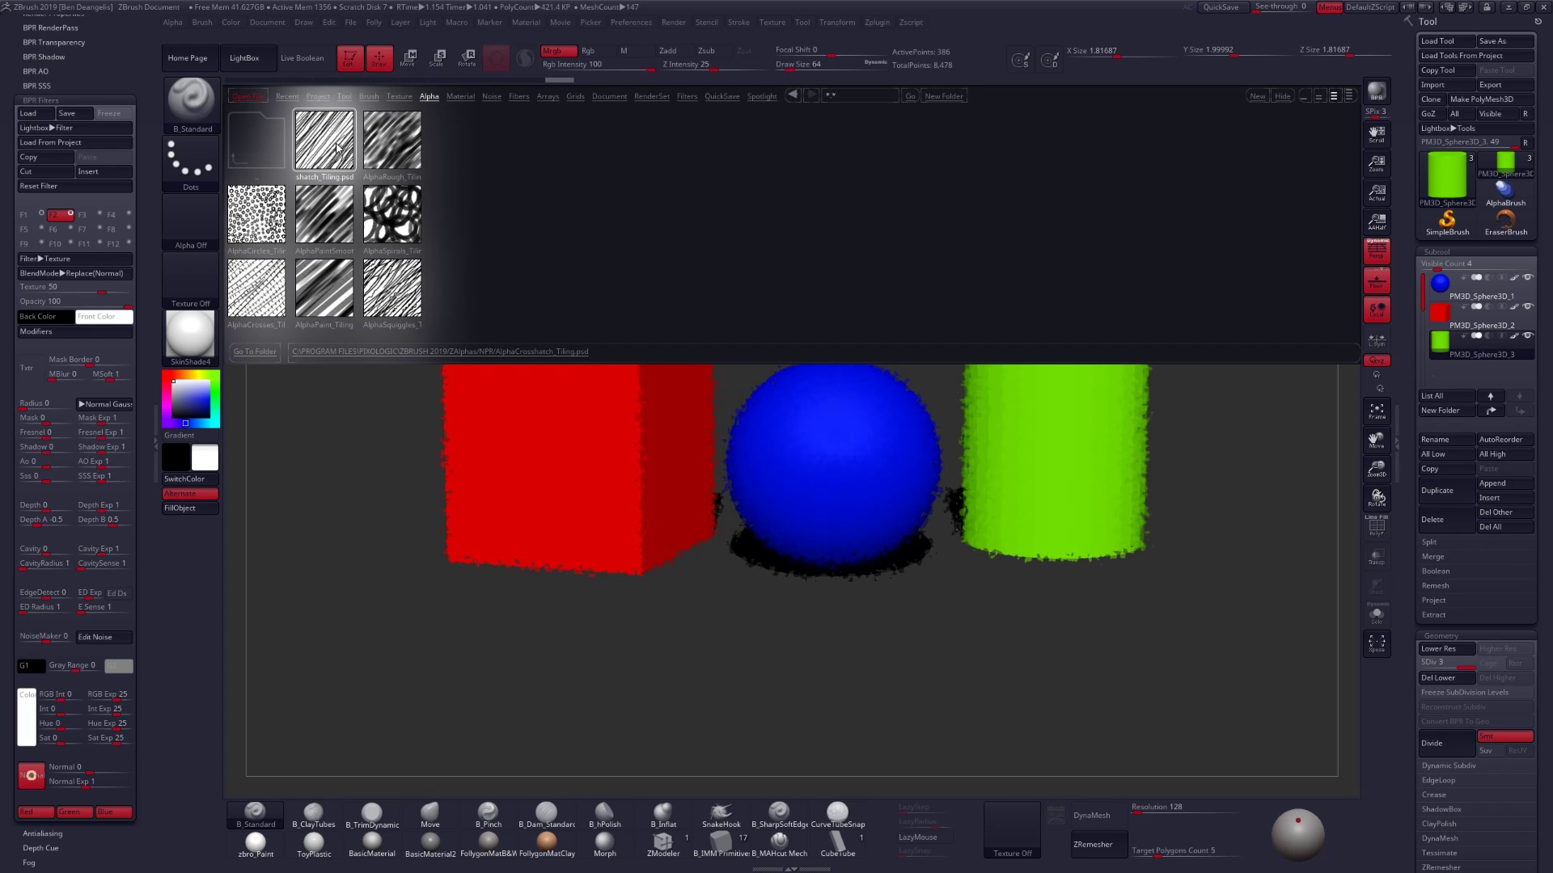
double_click(325, 140)
left_click(192, 222)
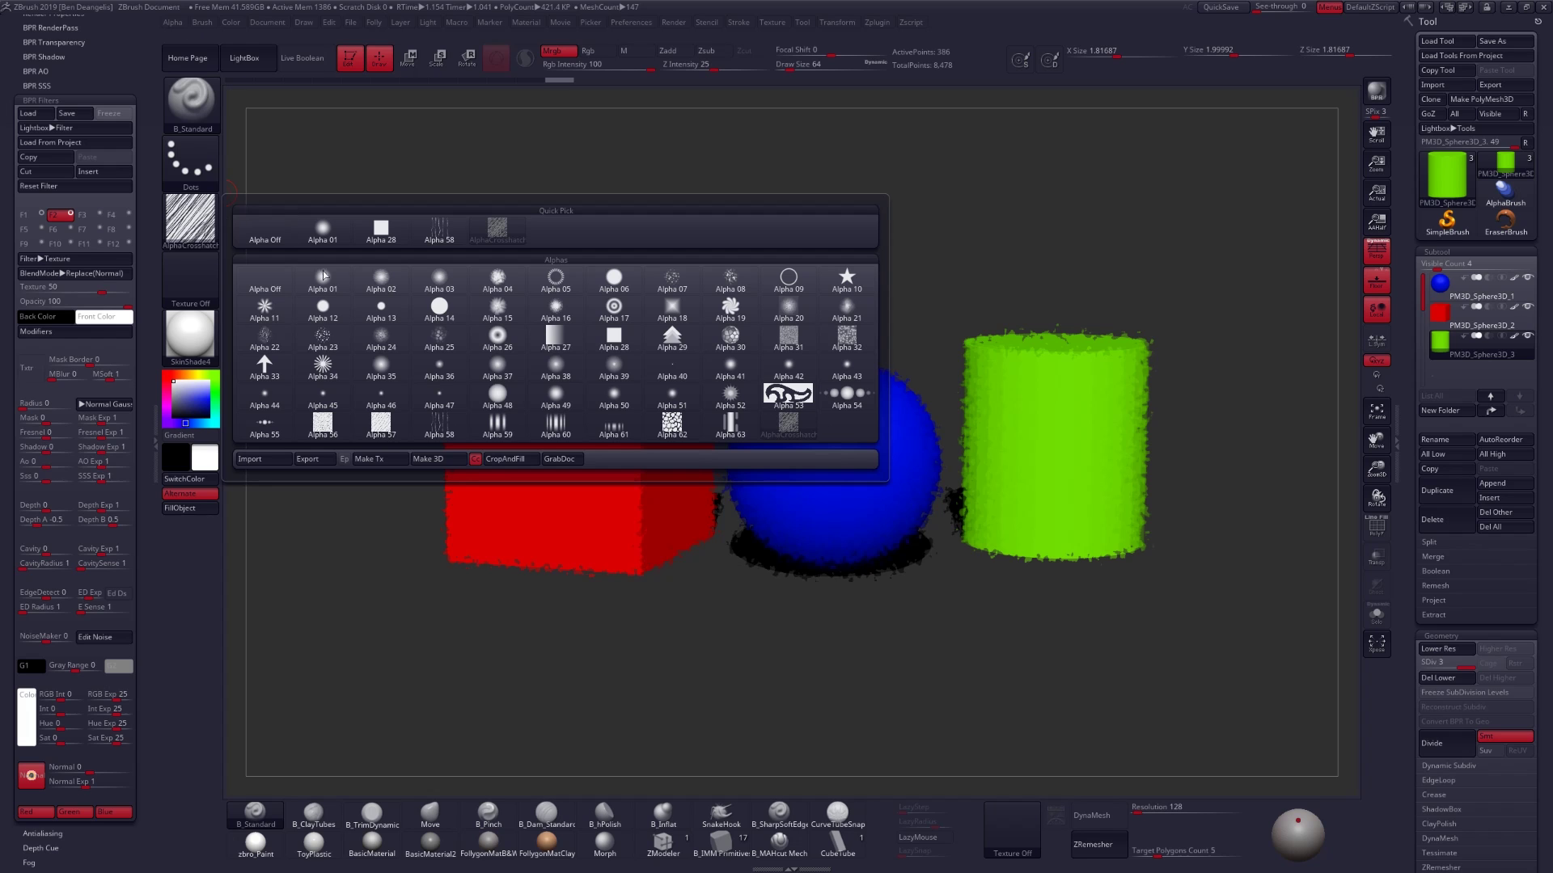
left_click(380, 459)
Turn off the current alpha and the current texture so neither stays active for the brush
left_click(193, 222)
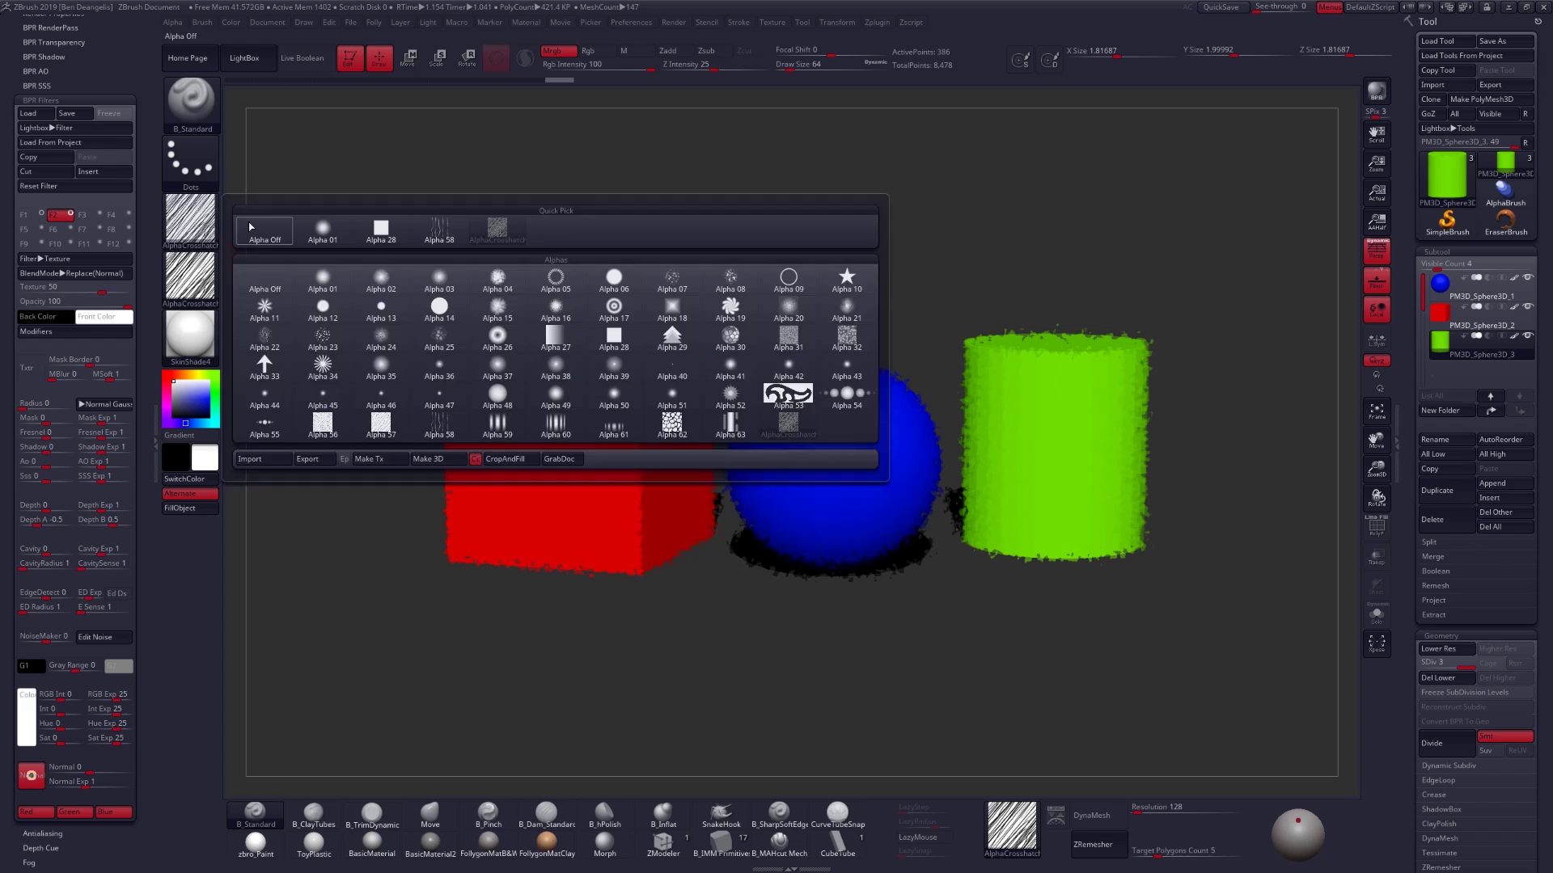
left_click(264, 229)
left_click(192, 280)
left_click(264, 286)
Assign the AlphaCrosshatch_Tiling texture to filter F2 and set its blend mode to Darken
left_click(34, 368)
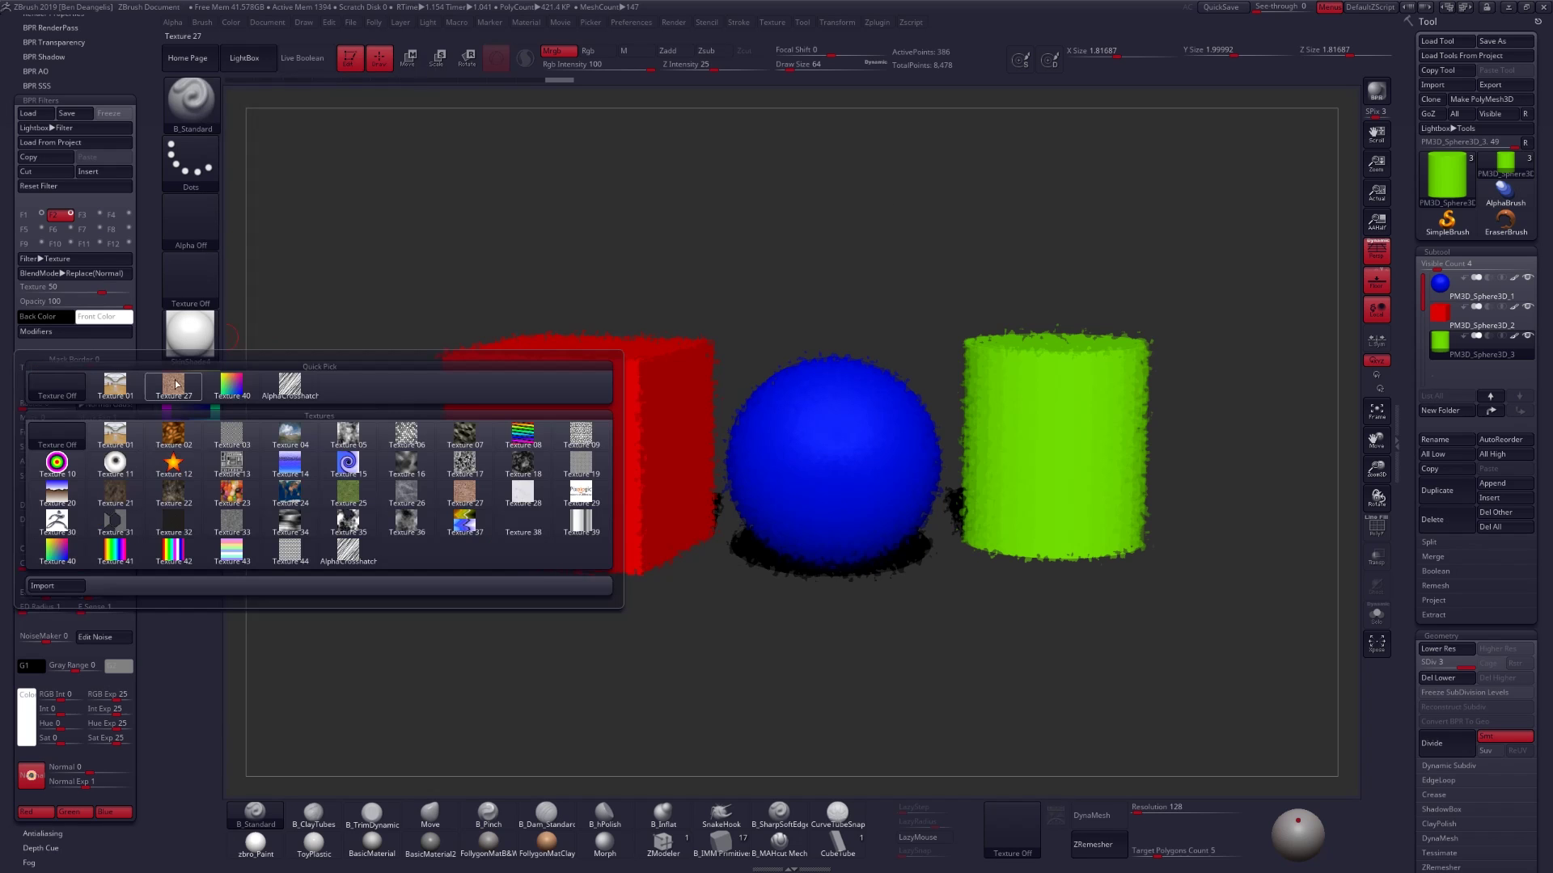
mouse_move(293, 388)
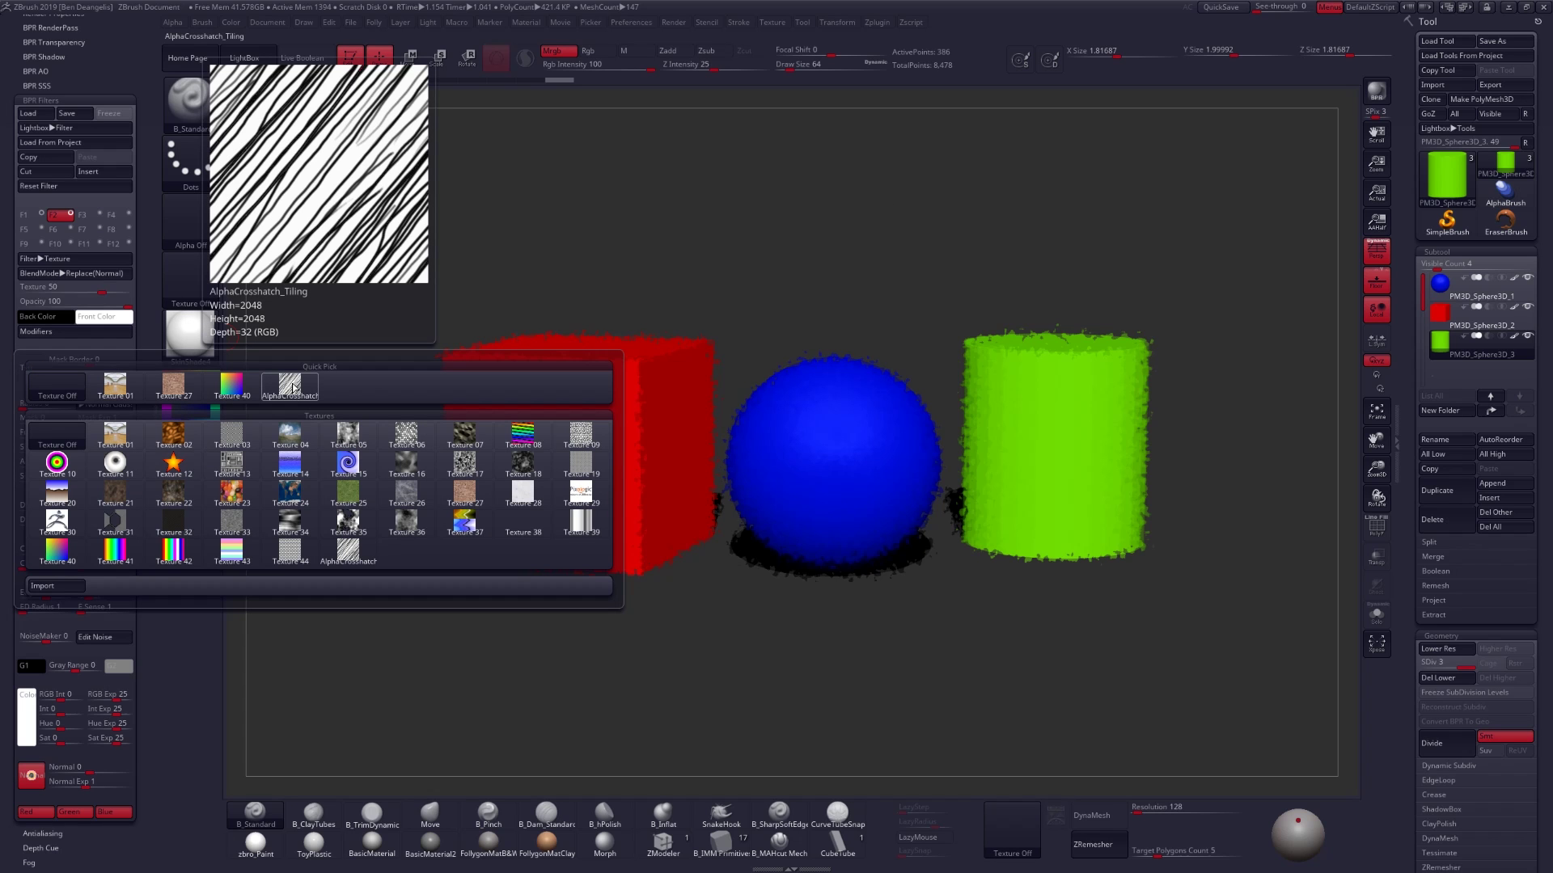
left_click(293, 388)
left_click(85, 269)
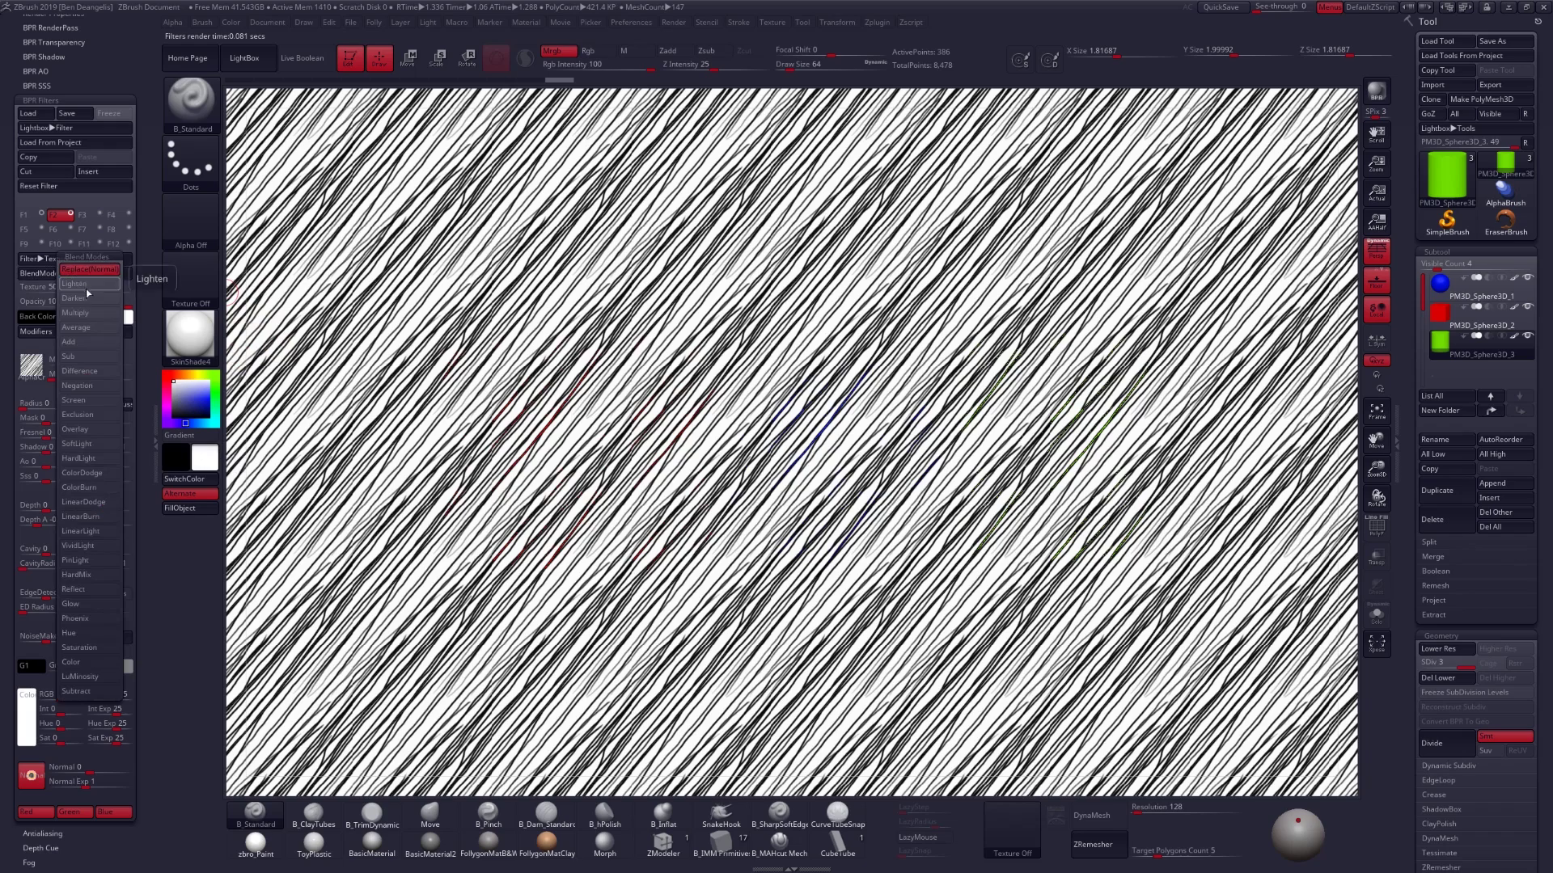
left_click(89, 303)
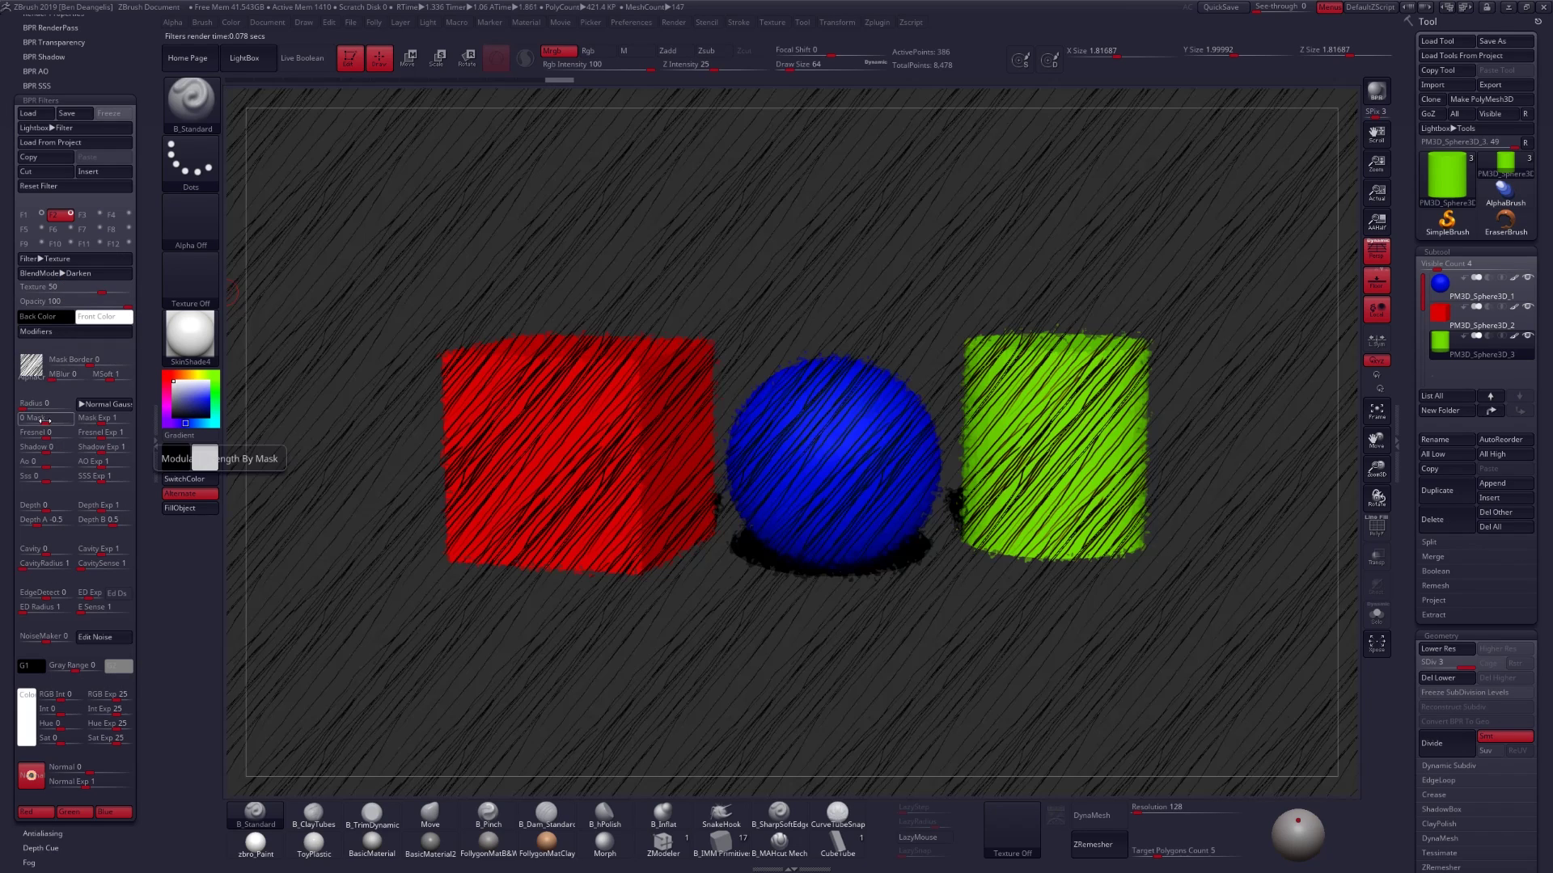
Try the Texture filter's Mask modulator at -1, then set its strength to 78 and Mask to 1
left_click_drag(8, 420, 6, 420)
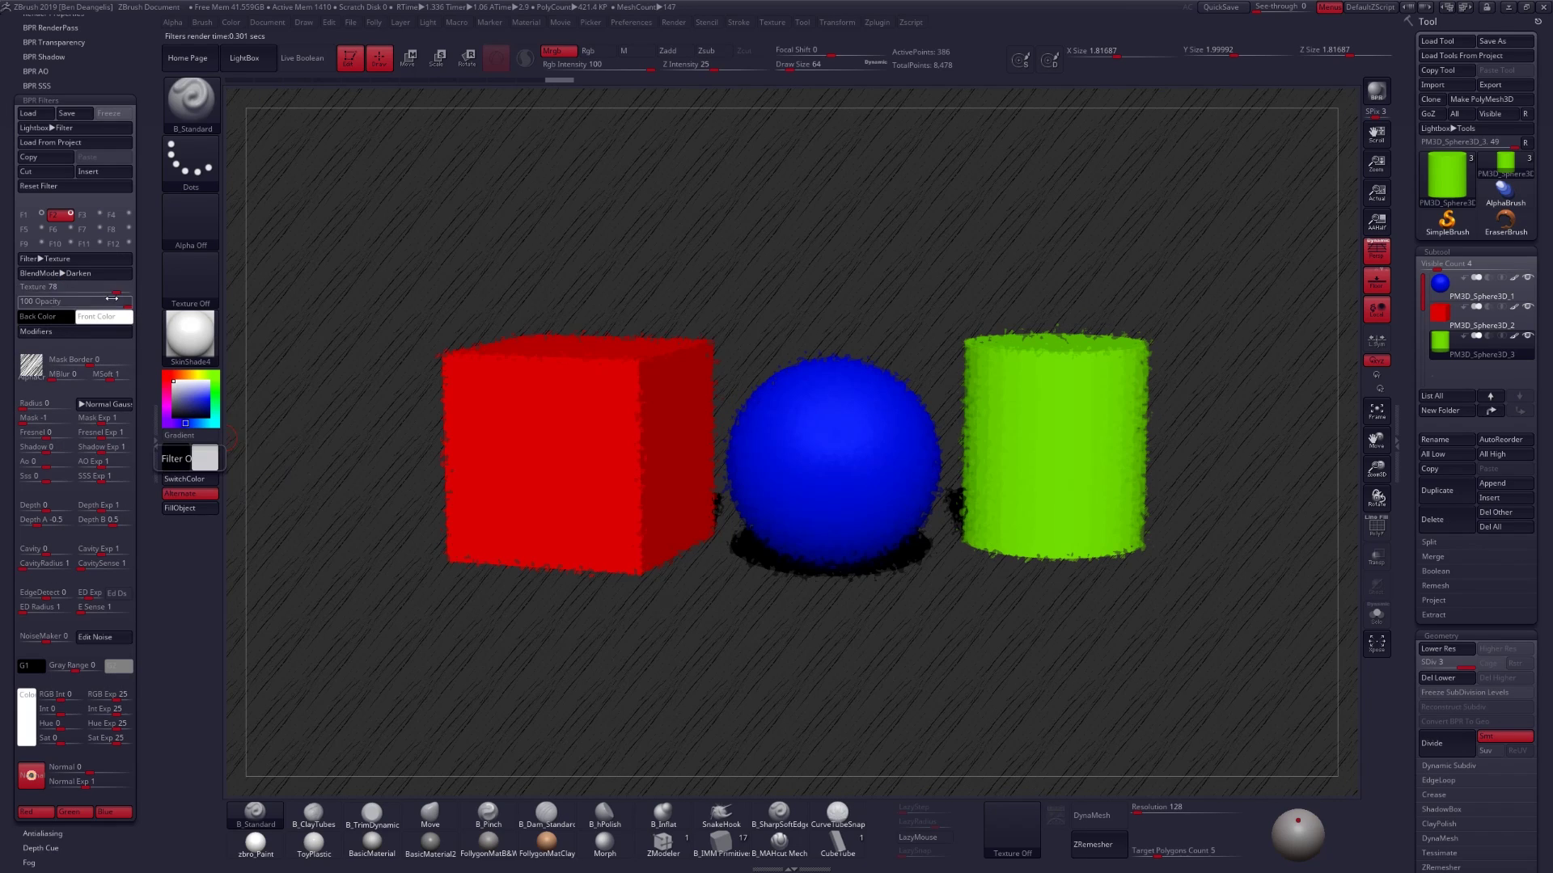
left_click_drag(117, 291, 109, 291)
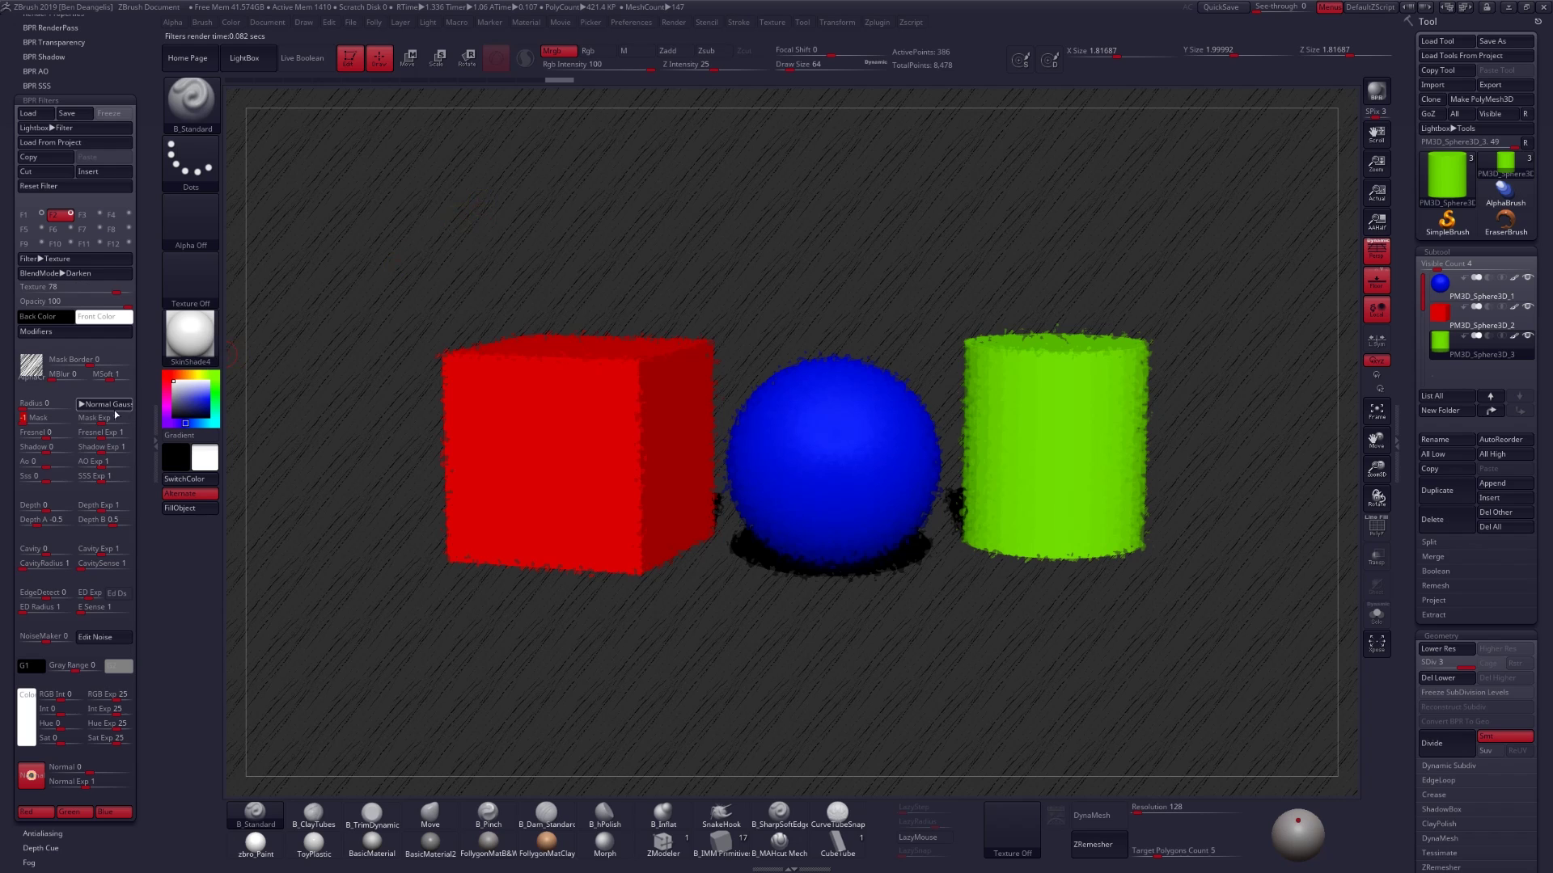
left_click(38, 426)
left_click_drag(37, 425, 88, 424)
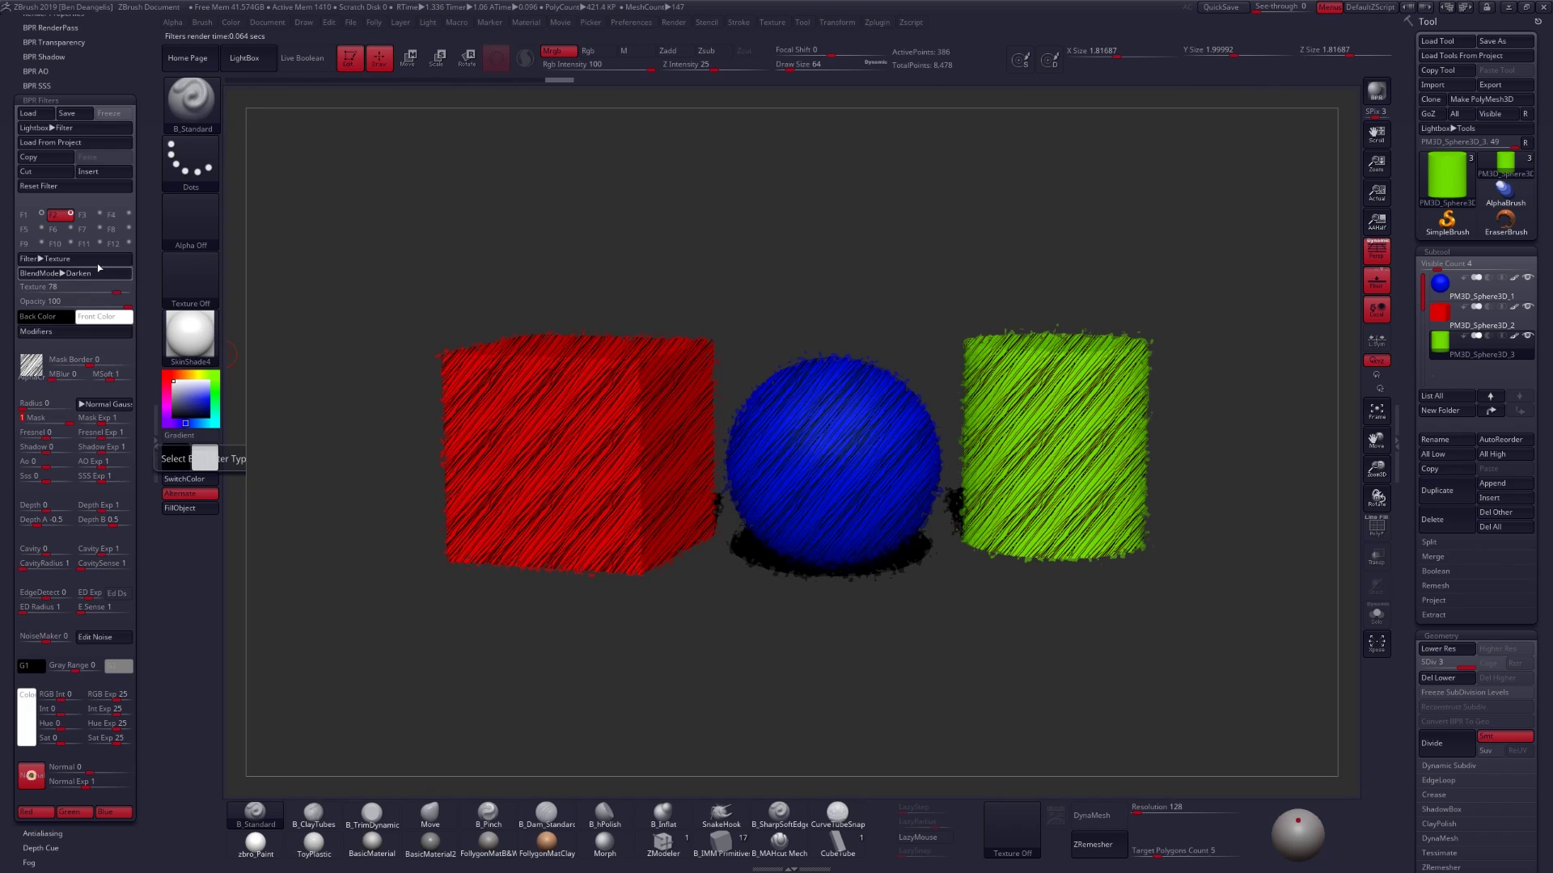
Enable BPR filter F3 and set its filter type to Overpaint Color with a strength of 73
left_click(89, 214)
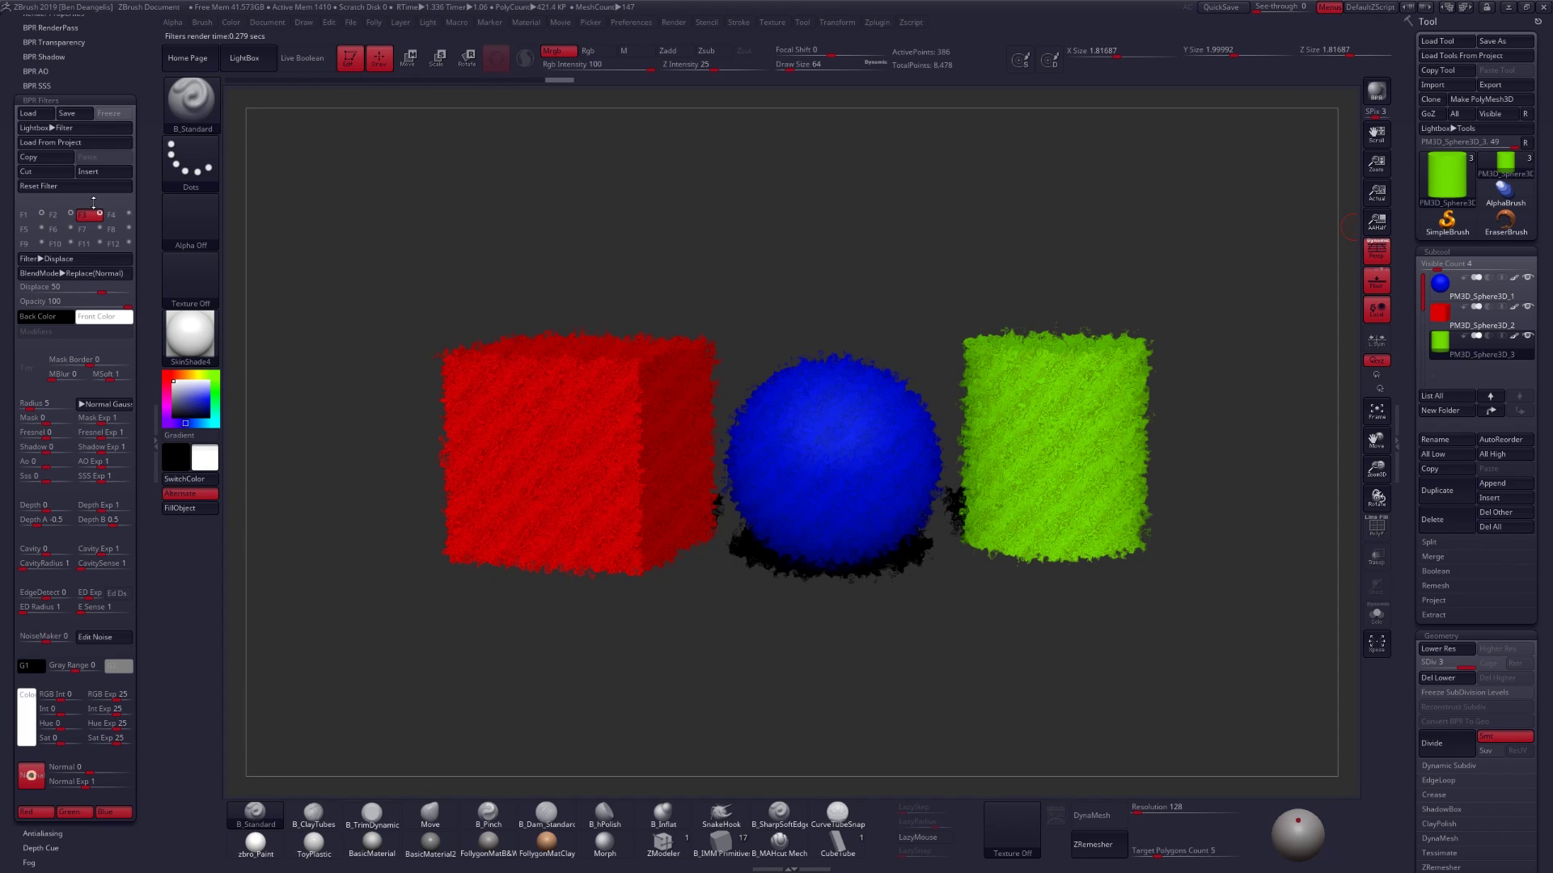
left_click(118, 258)
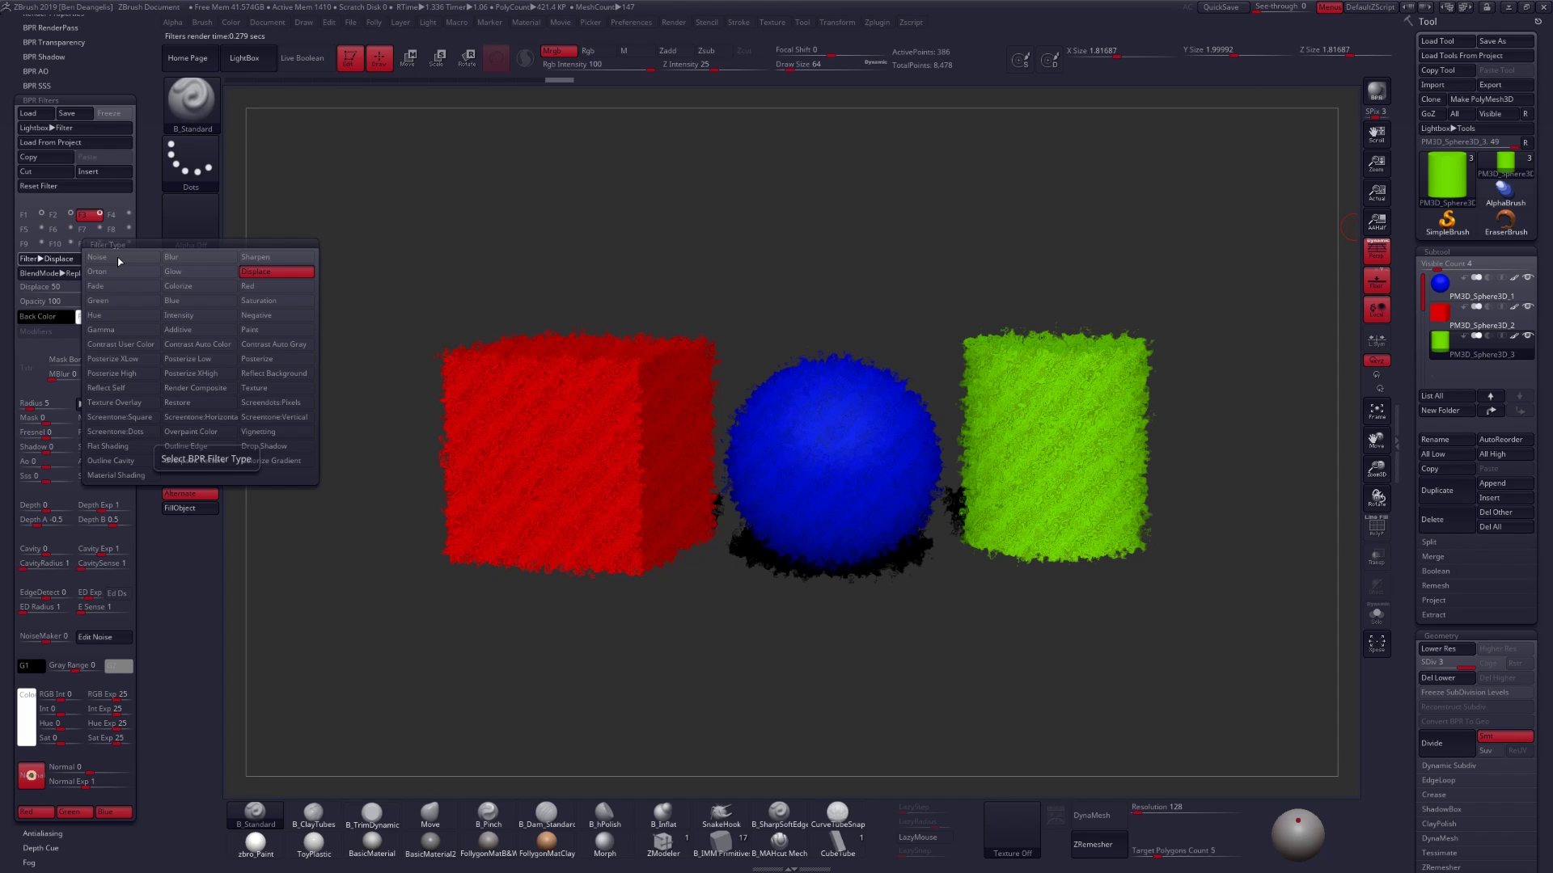
left_click(205, 432)
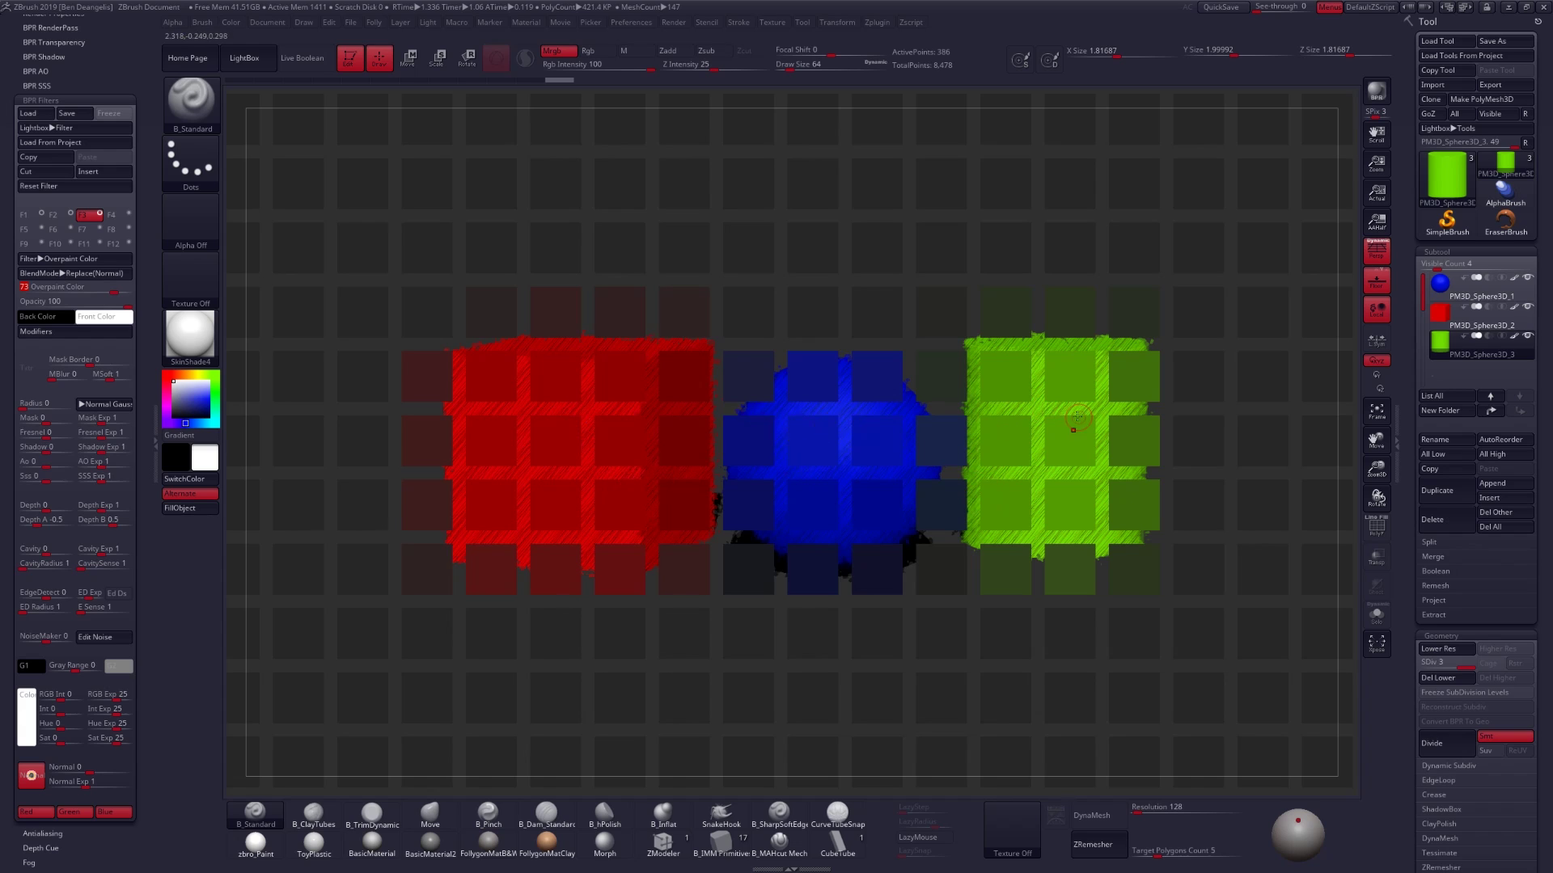
Set the Width and Height modifiers of the Overpaint Color filter to 1
left_click(128, 333)
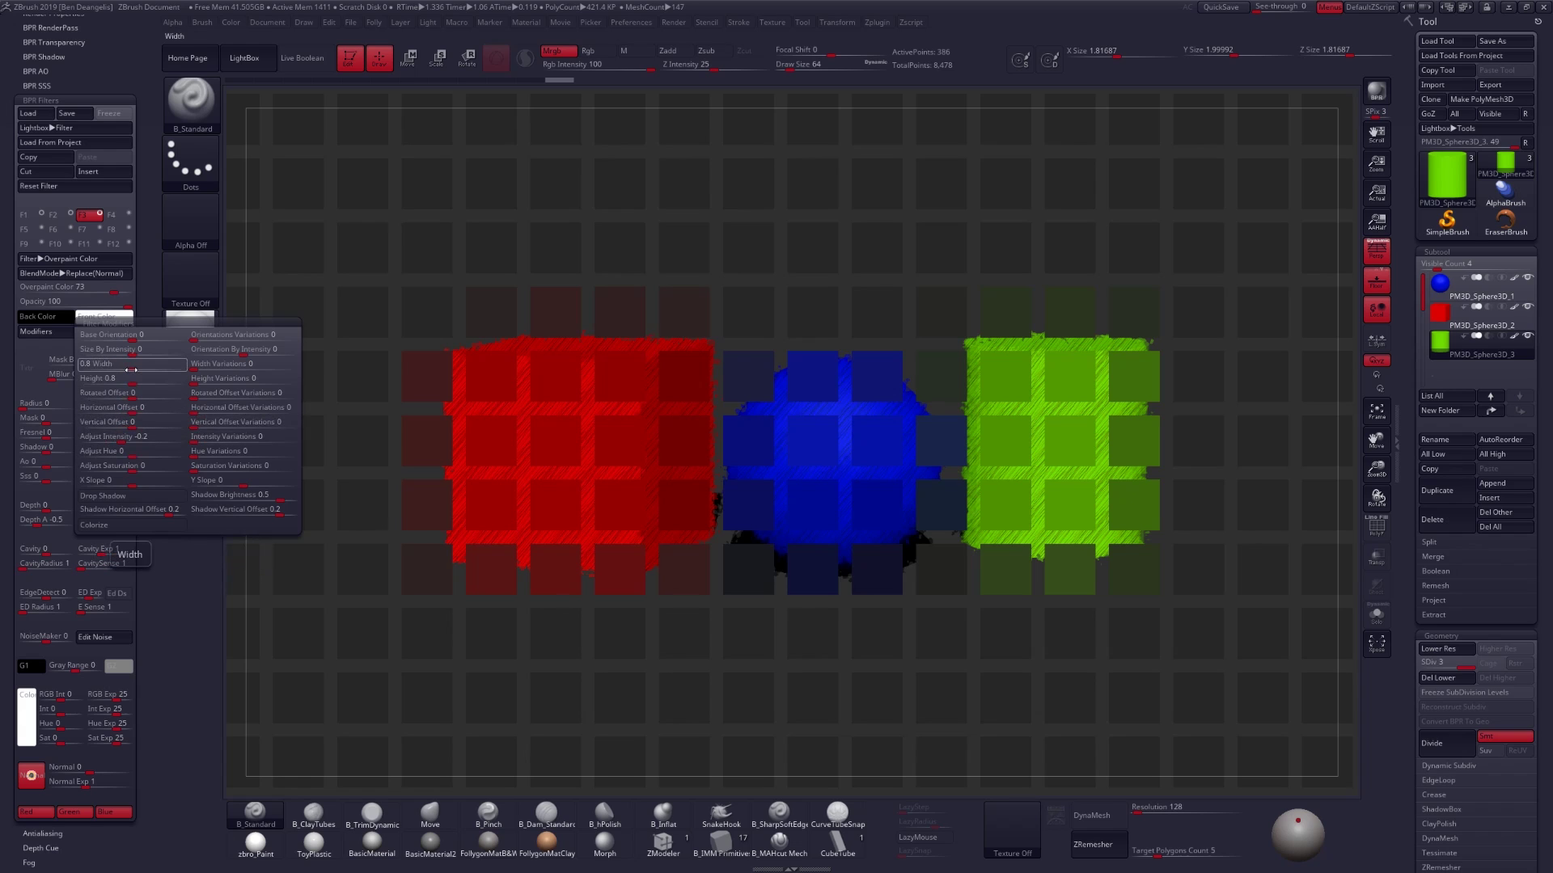
type("1")
key("Return")
left_click(131, 383)
type("1")
key("Return")
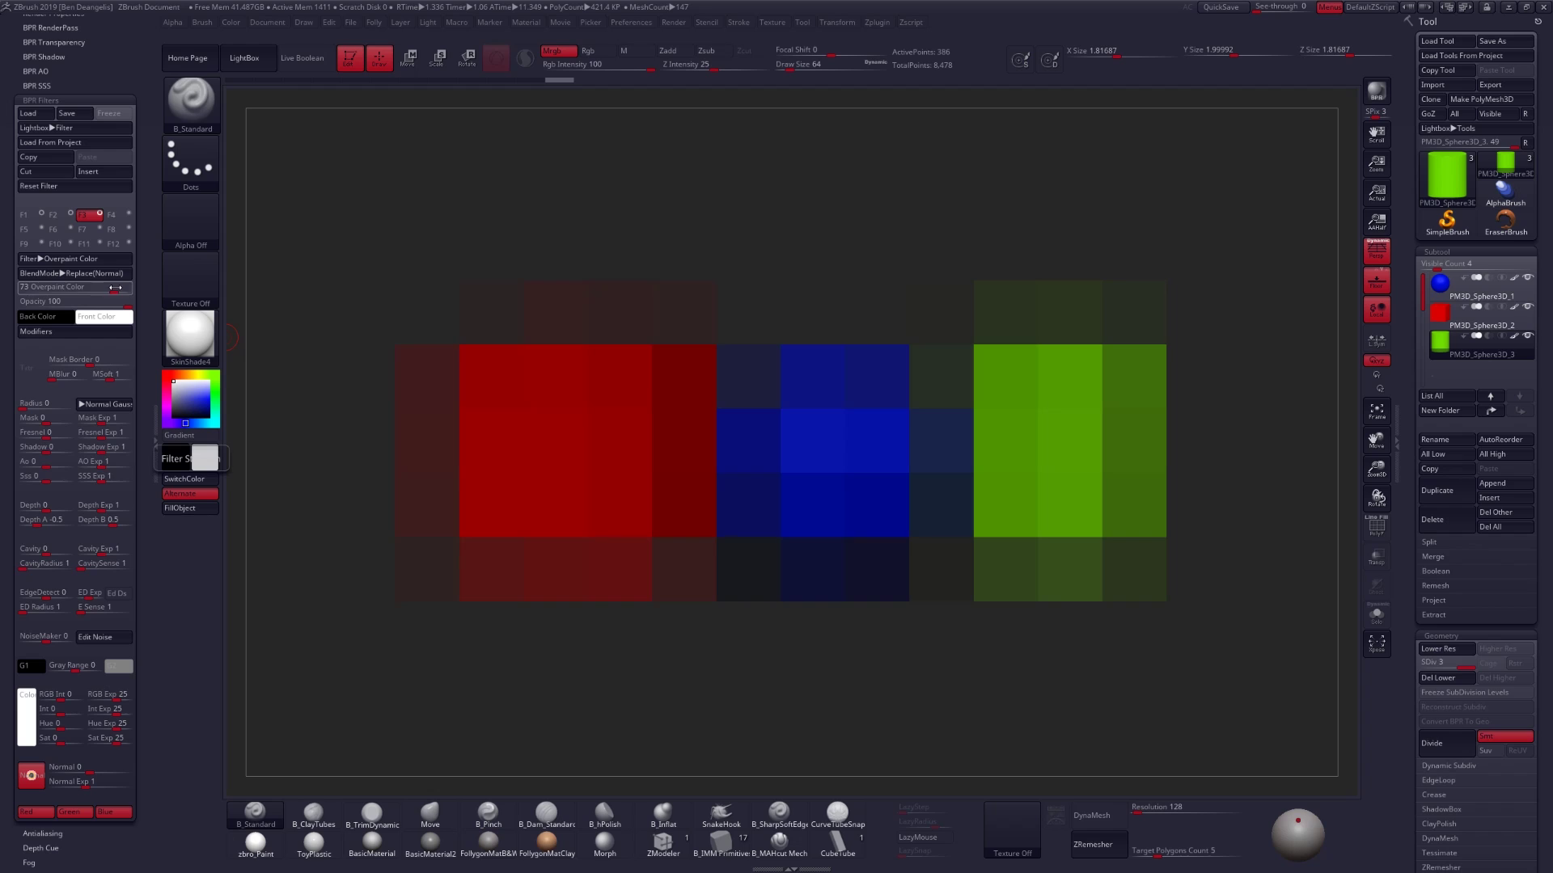
Try Overpaint Color strengths of 37 and 16, and settle on 54
left_click(96, 286)
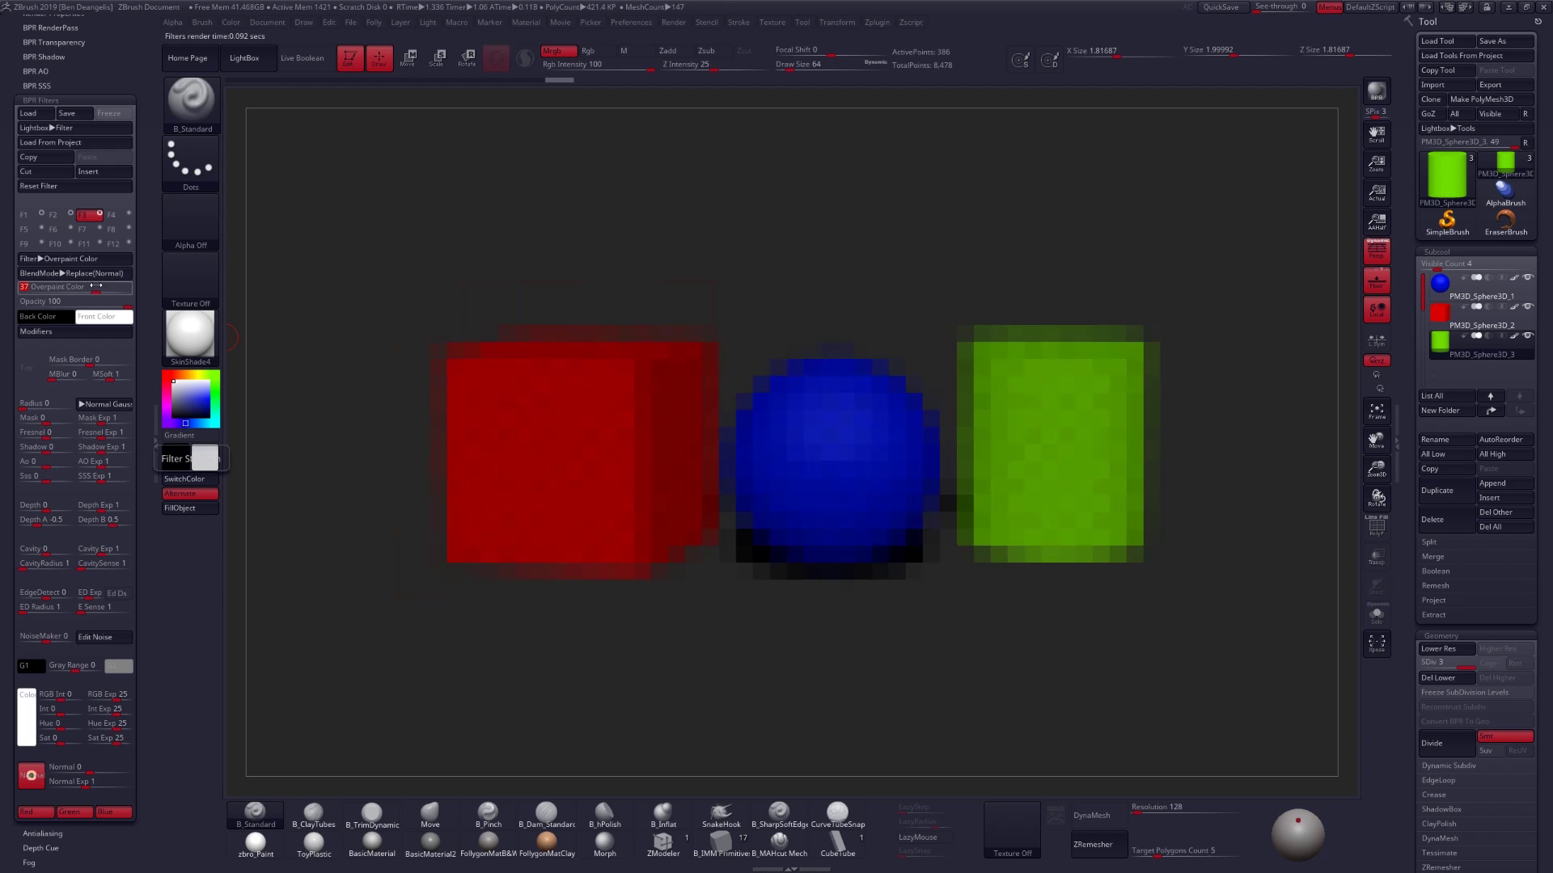
left_click(95, 286)
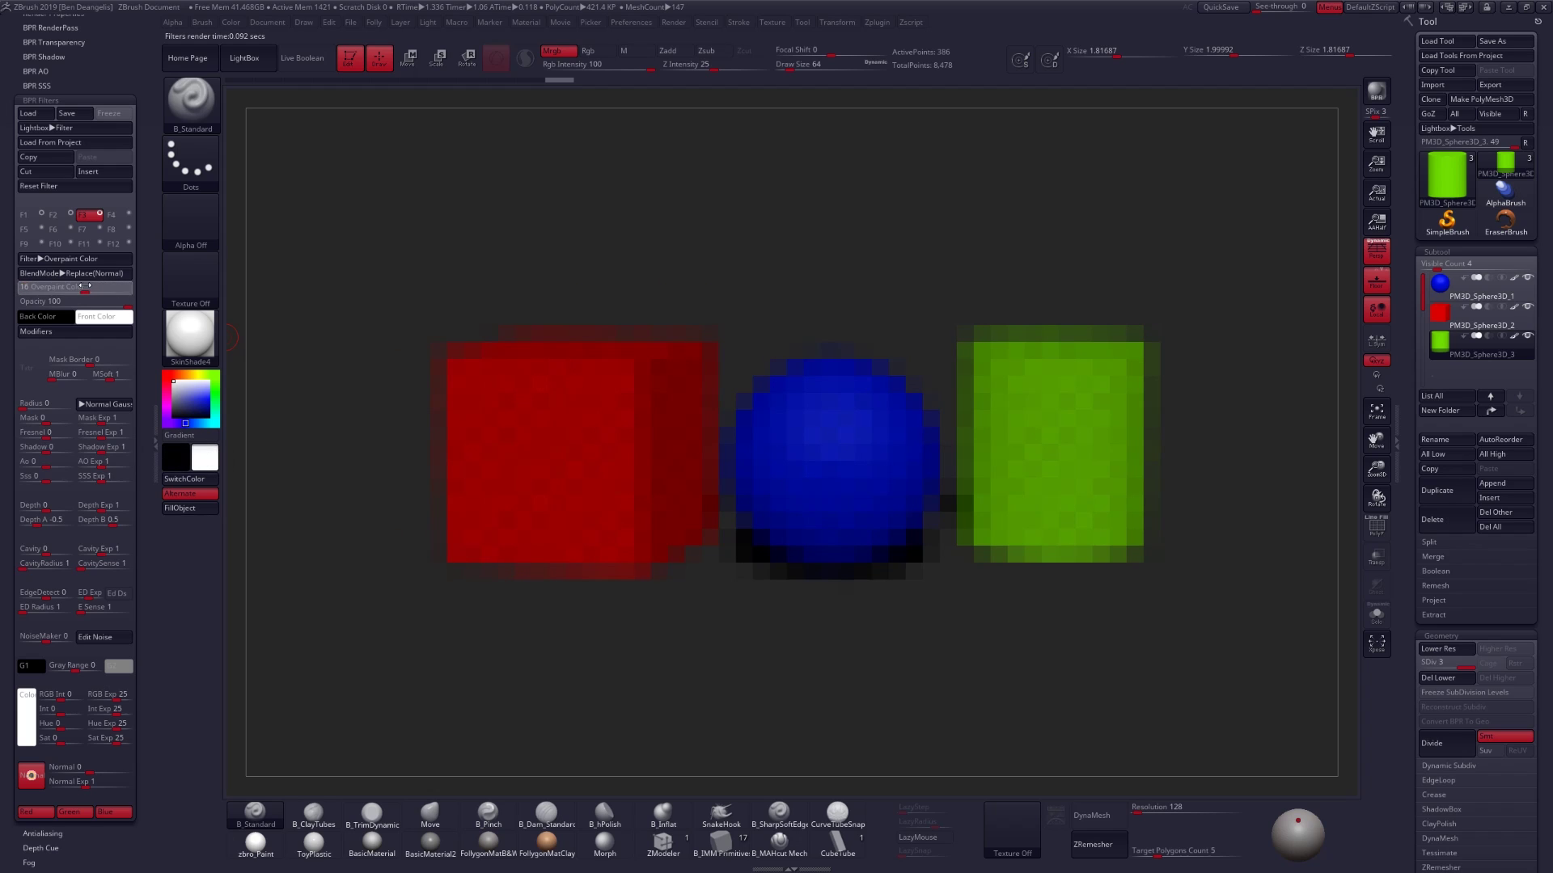
left_click(90, 292)
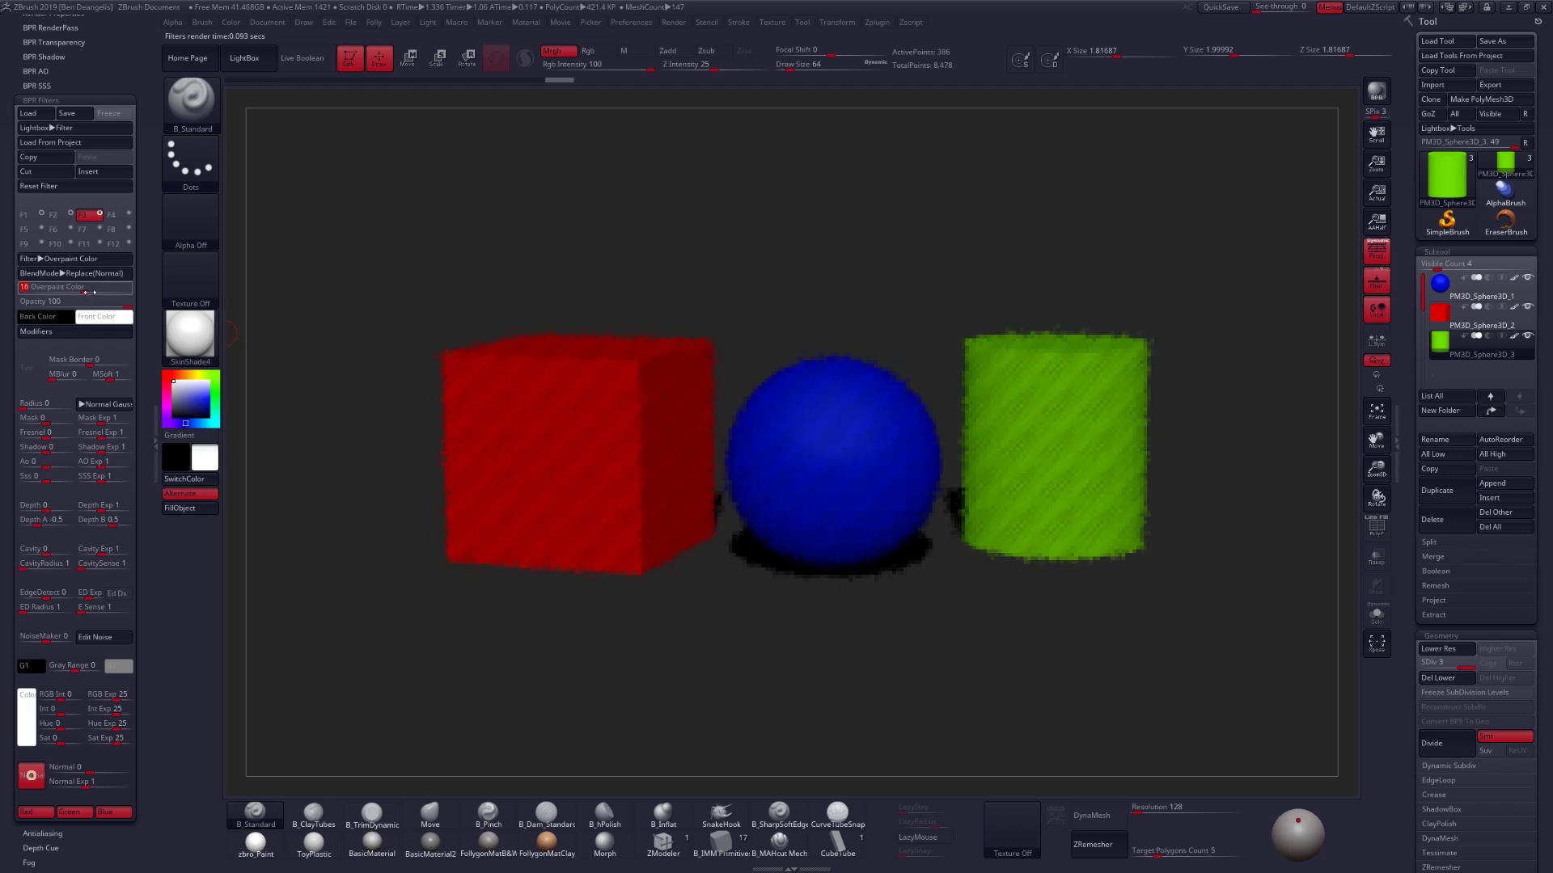
left_click_drag(89, 291, 104, 286)
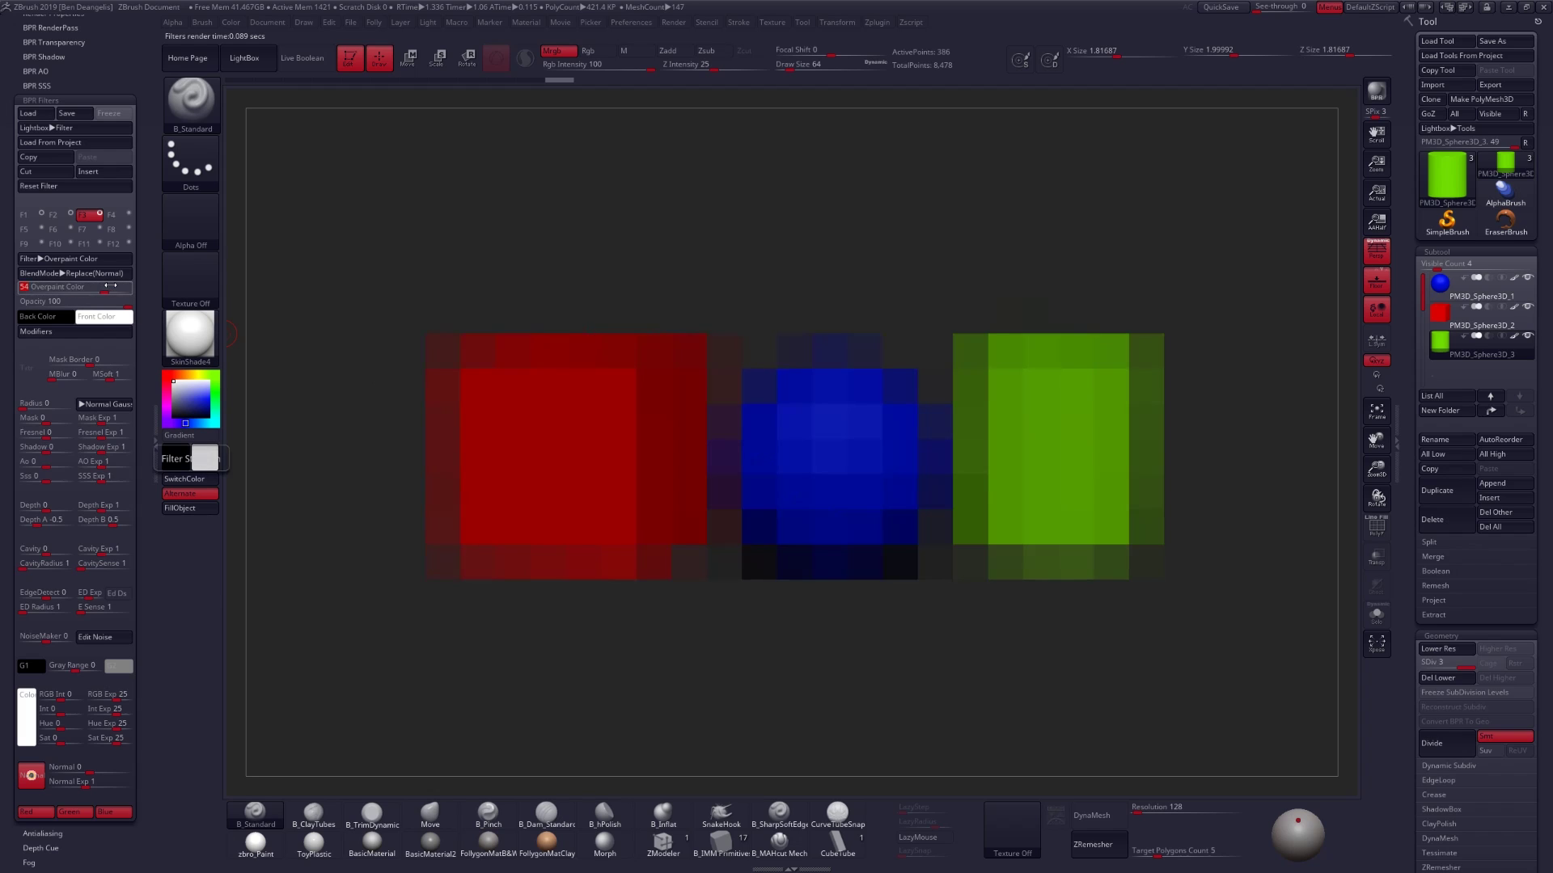
Set the Overpaint Color modifiers Width and Height to 0.6, Width Variations to about 0.33 and Height Variations to about 0.49
left_click(104, 334)
left_click(120, 364)
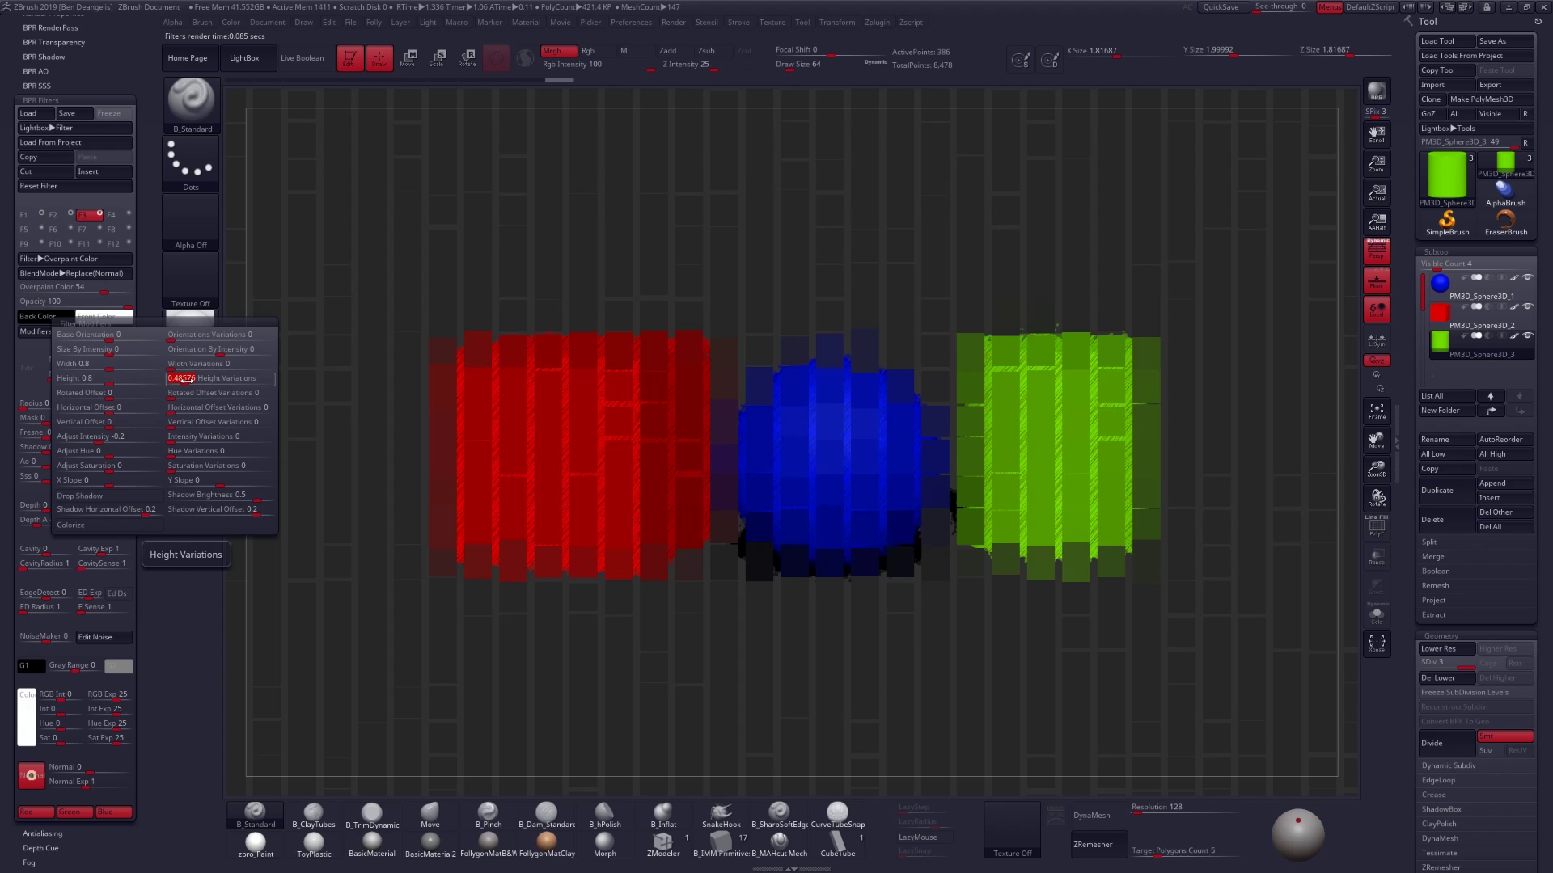
left_click(182, 365)
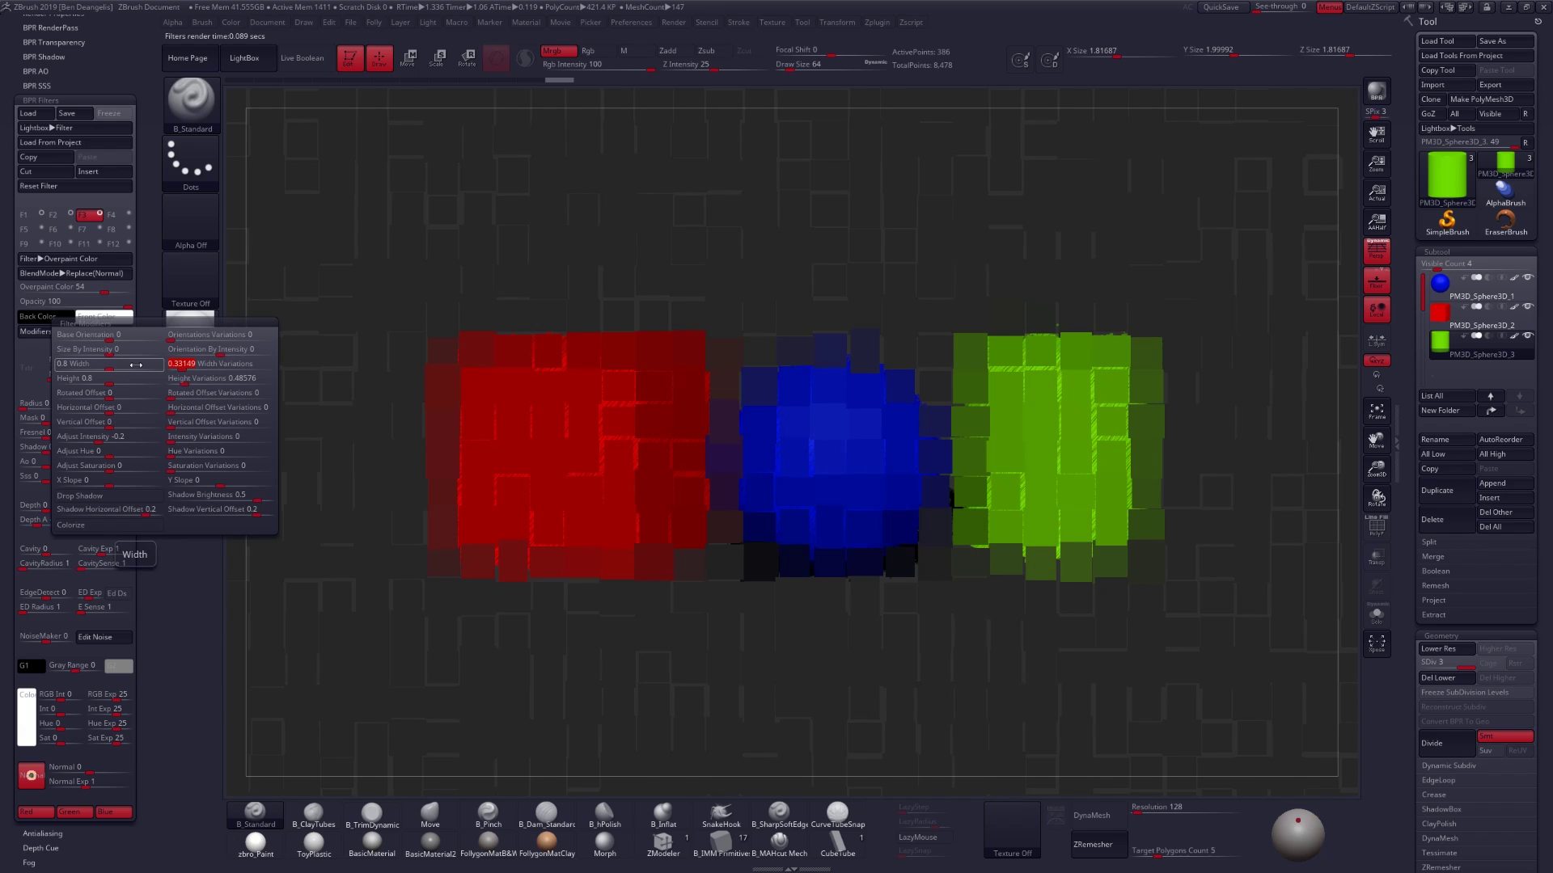
left_click(136, 365)
left_click(105, 366)
left_click(106, 381)
Add rotated, horizontal and vertical offset variations plus intensity variations to the Overpaint Color filter, and readjust its Width and Height
left_click(180, 397)
left_click(186, 413)
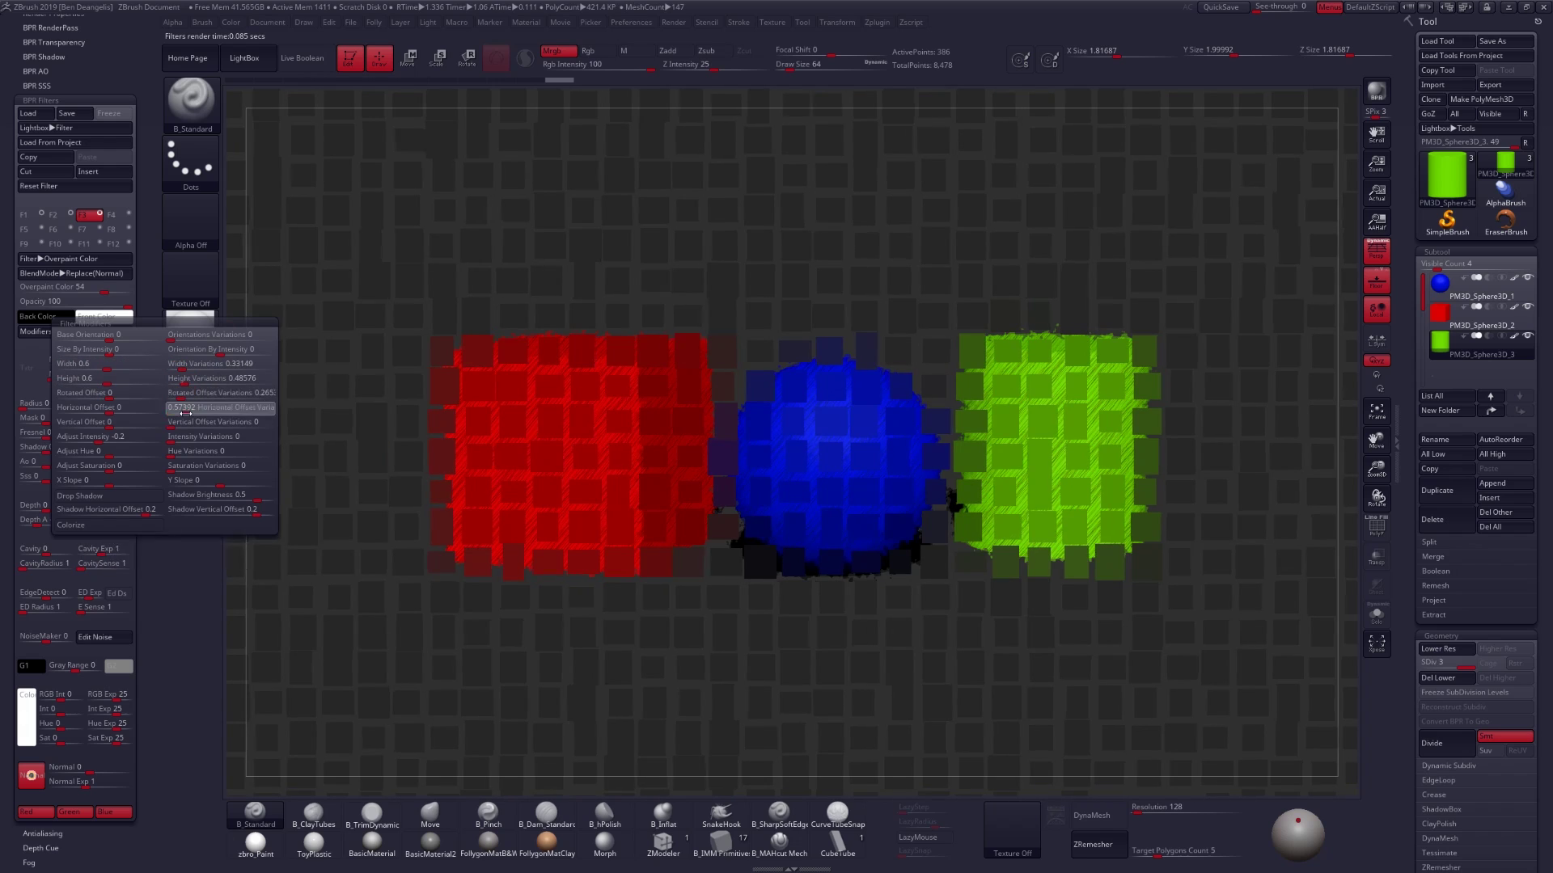
left_click(177, 427)
left_click(182, 441)
left_click(112, 367)
left_click(112, 382)
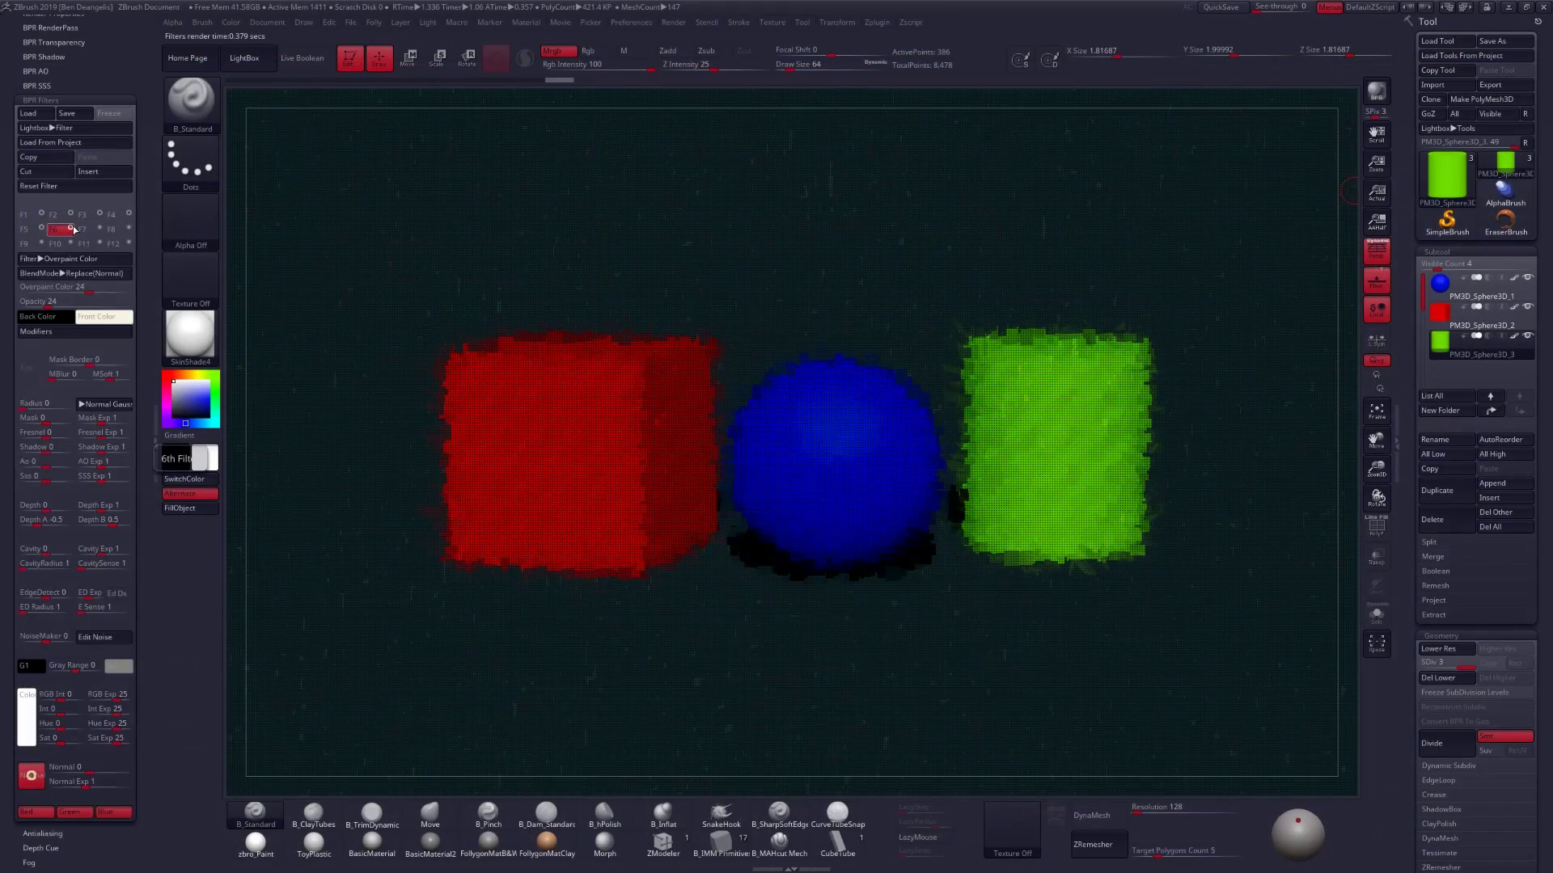
Switch the Overpaint Color filter in slot F6 off and back on to compare its effect on the render
left_click(72, 227)
left_click(71, 227)
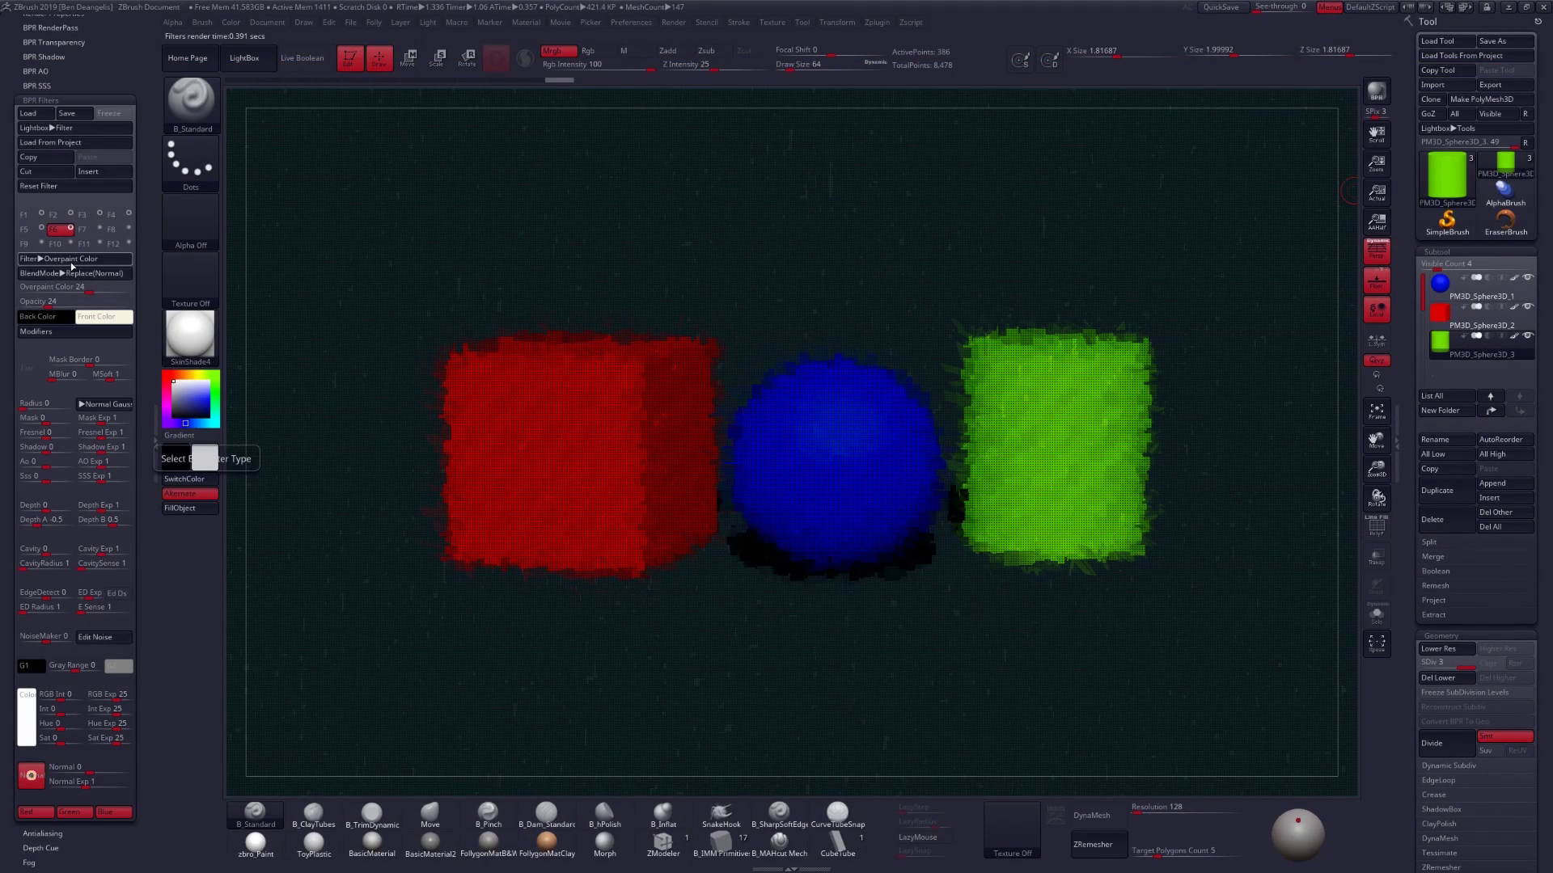